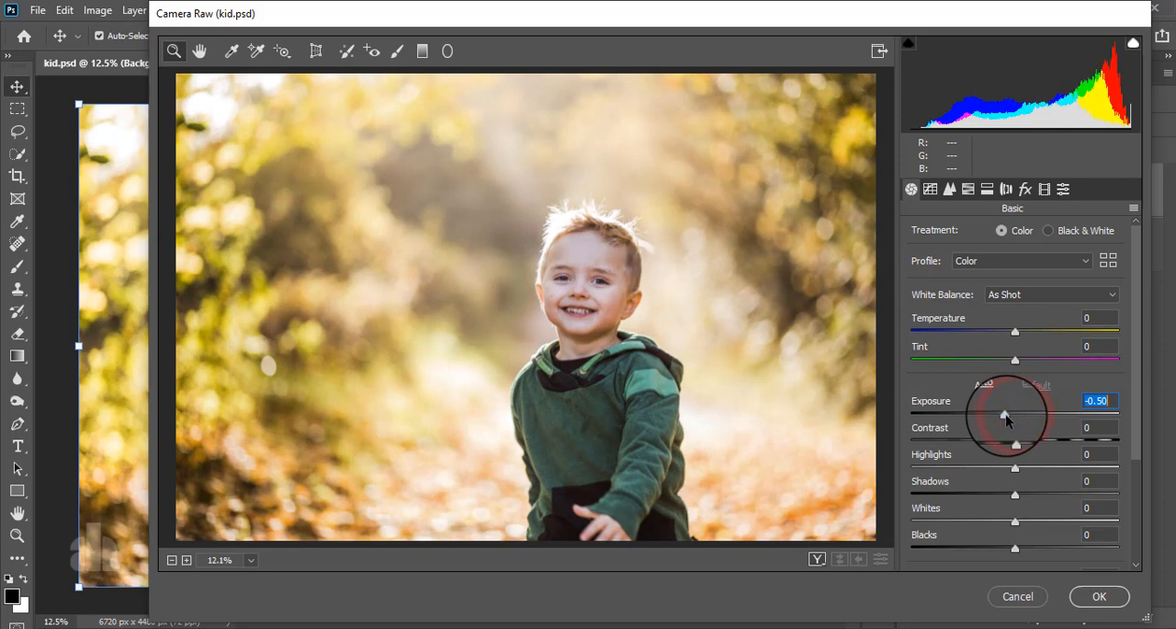
Set the basic tone adjustments to Exposure -0.15, Highlights +18 and Shadows -100
left_click_drag(1005, 418, 1014, 418)
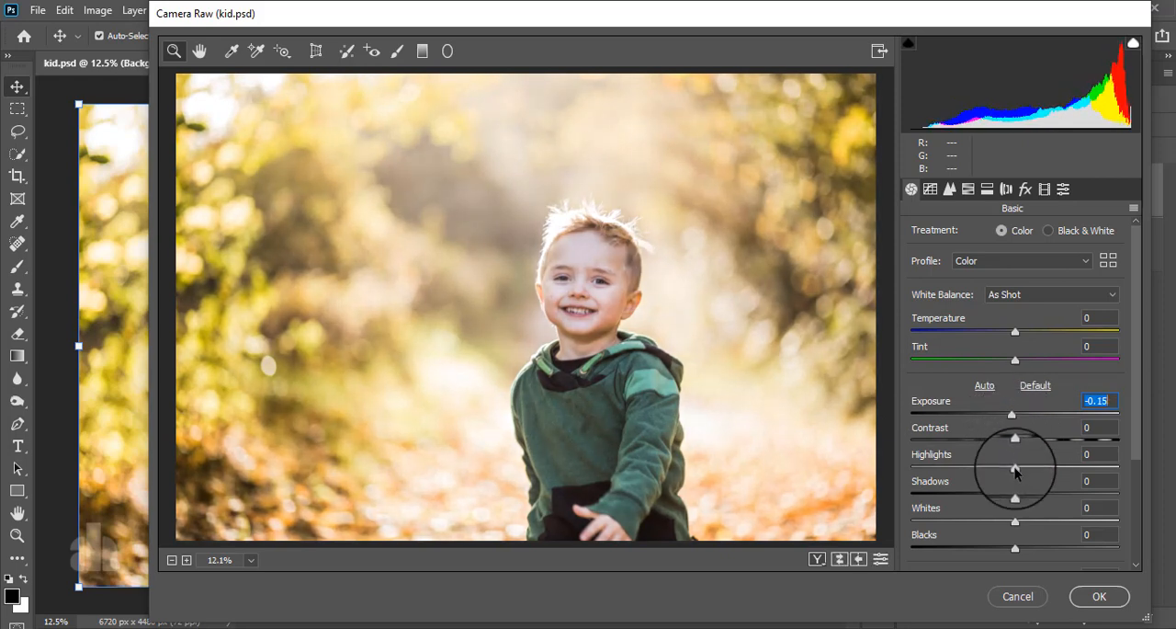
left_click_drag(1015, 470, 836, 486)
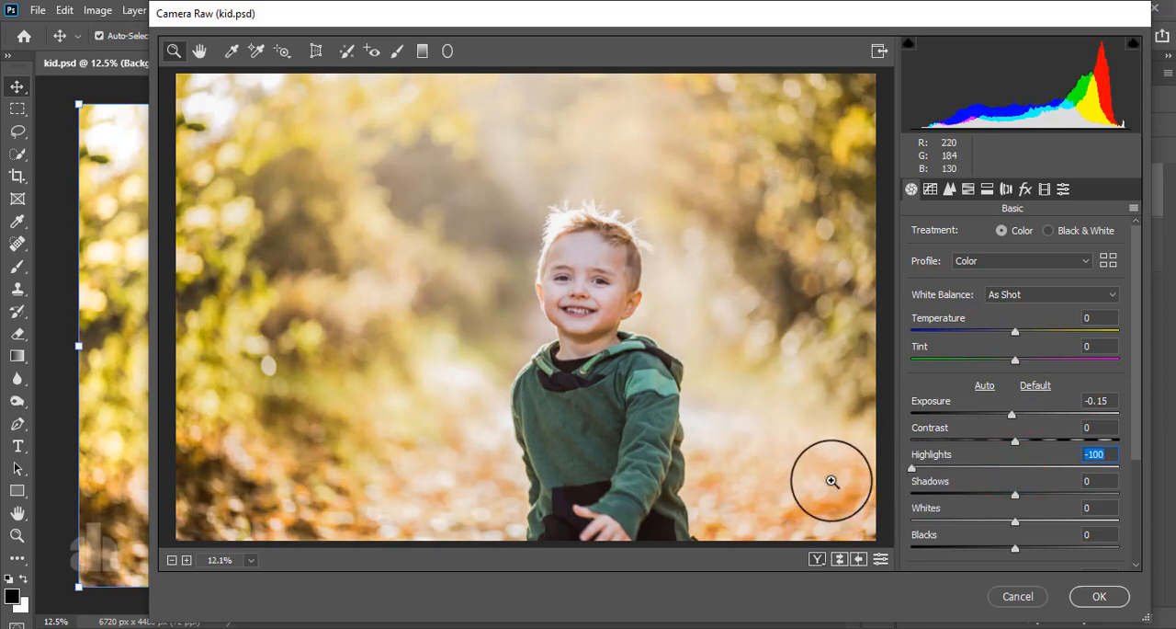
scroll(956, 516, "down", 2)
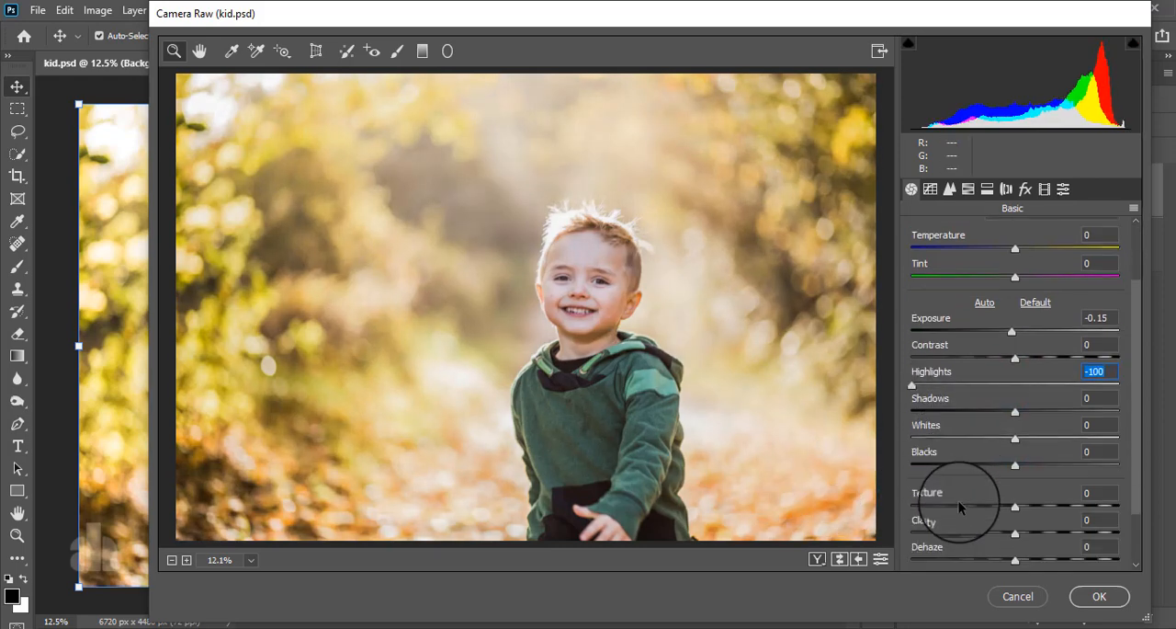
left_click_drag(913, 386, 891, 420)
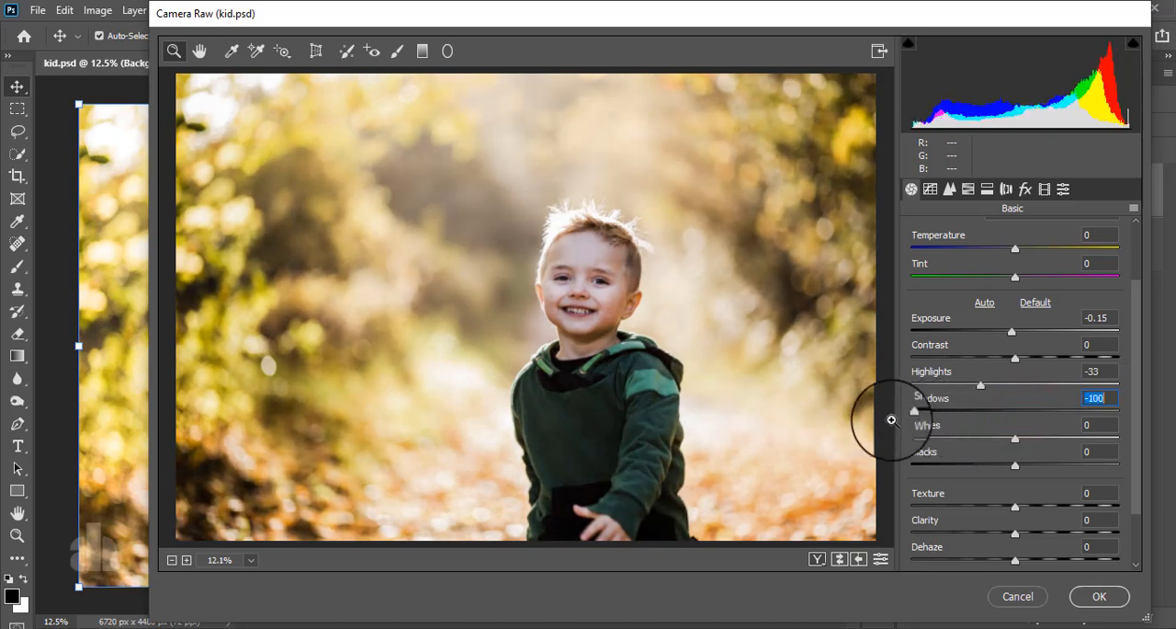
left_click_drag(979, 387, 1039, 390)
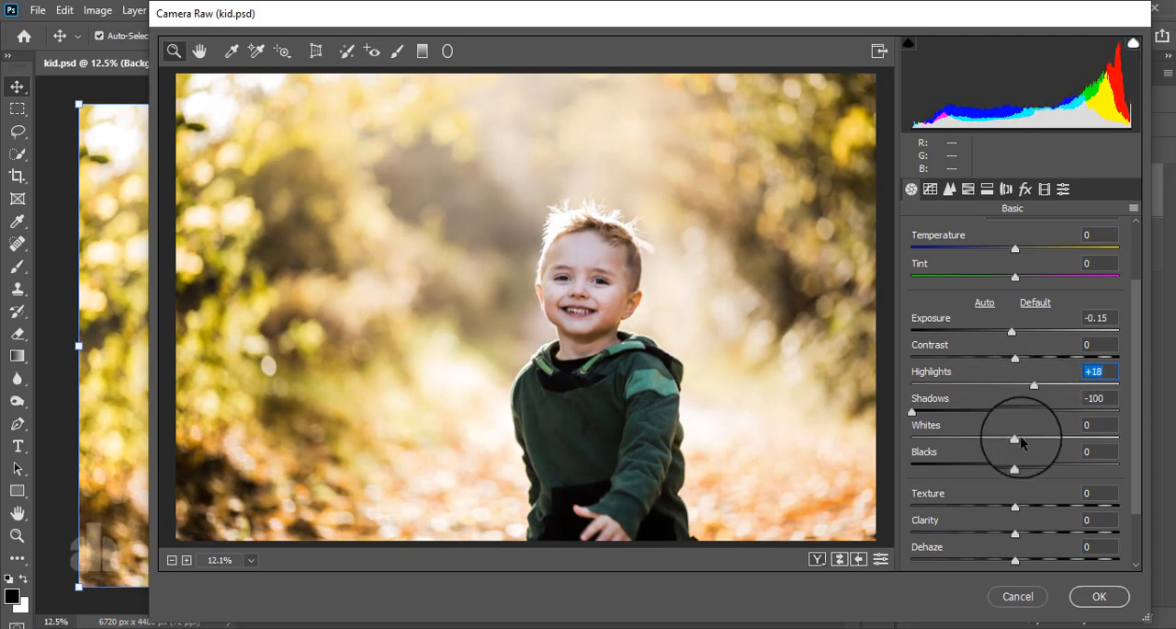
Set Whites to -54, Blacks to -8 and Saturation to -5 in the basic adjustments
left_click_drag(1015, 441, 1008, 466)
scroll(1045, 434, "down", 2)
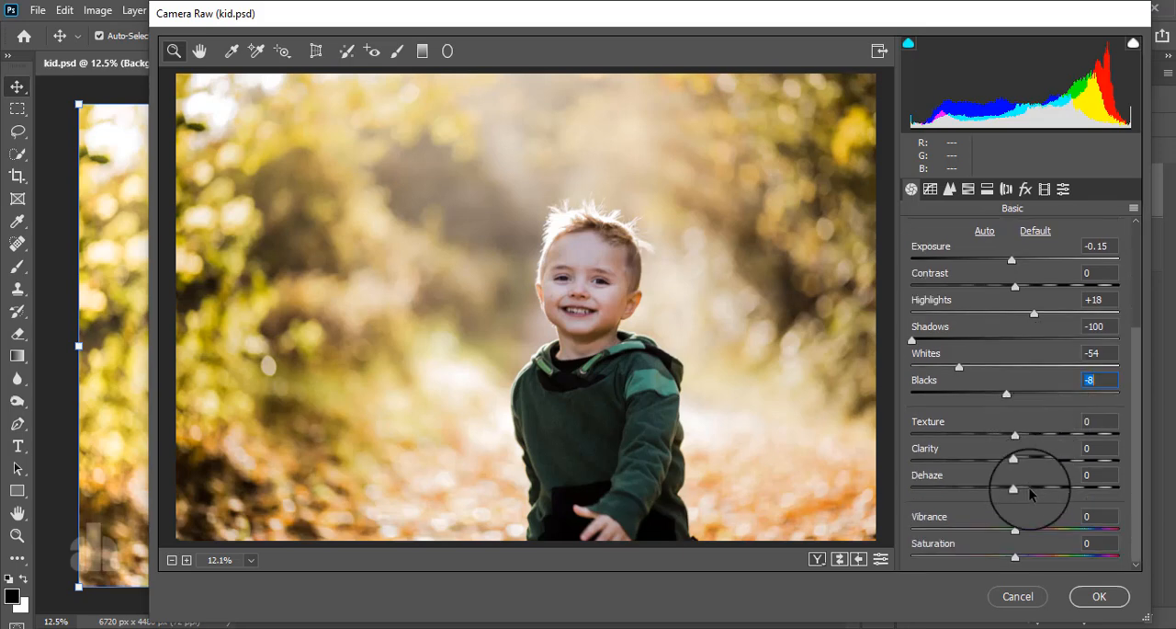
mouse_move(1015, 556)
left_mouse_down()
mouse_move(990, 558)
mouse_move(1011, 562)
left_mouse_up()
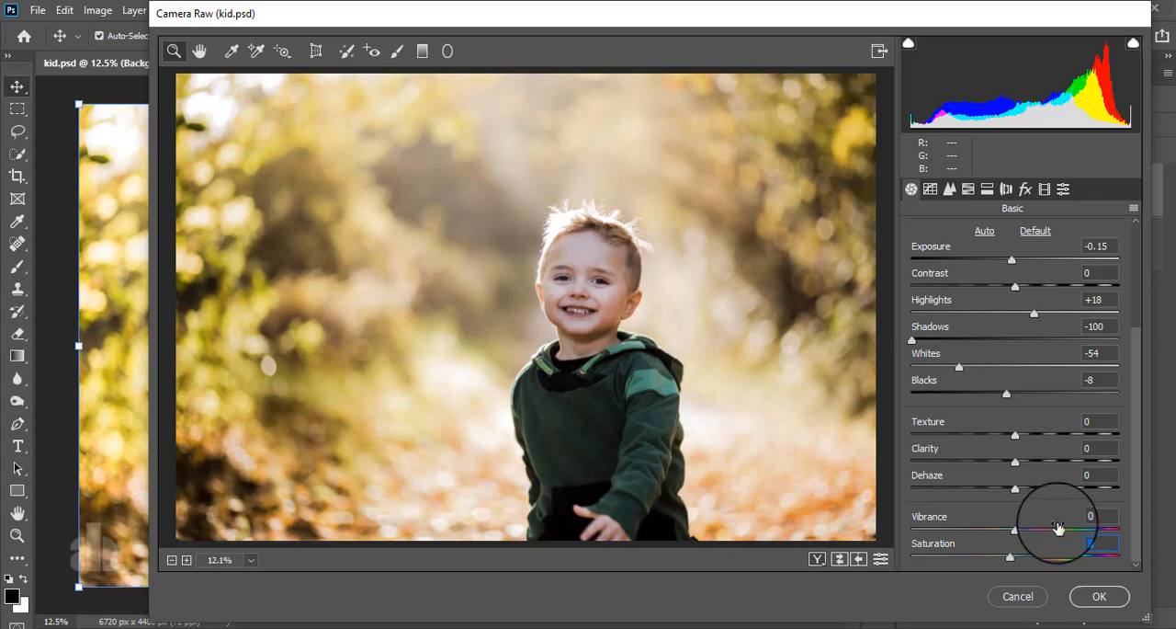
Add three anchor points to the RGB point tone curve at the quarter, middle and three-quarter tones
left_click(924, 191)
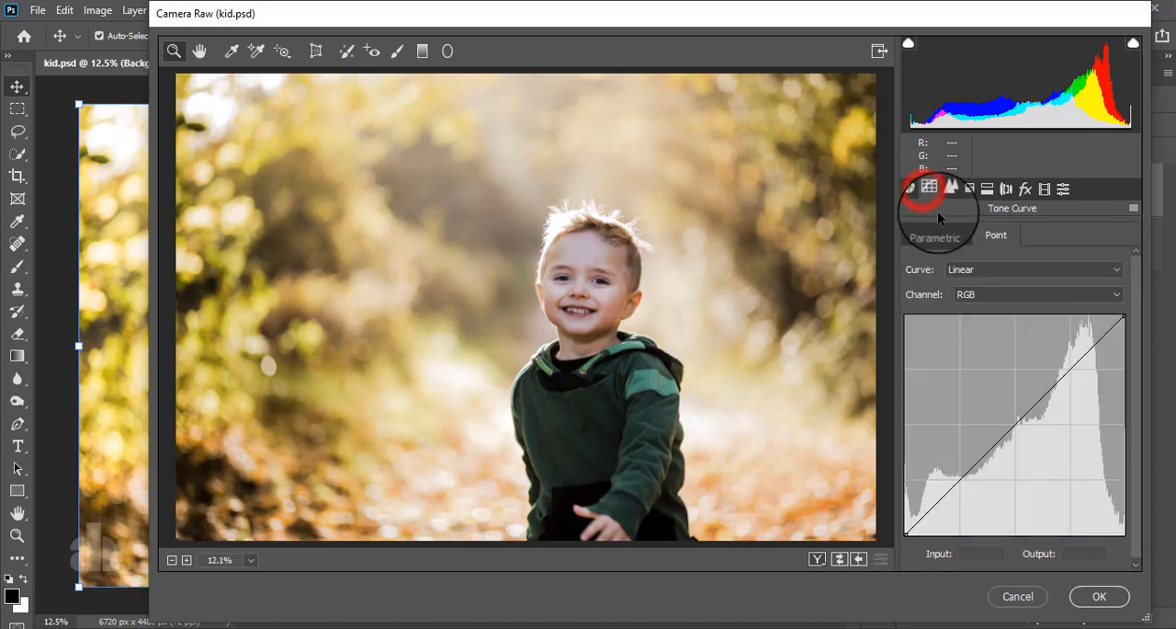
left_click(985, 237)
left_click(960, 478)
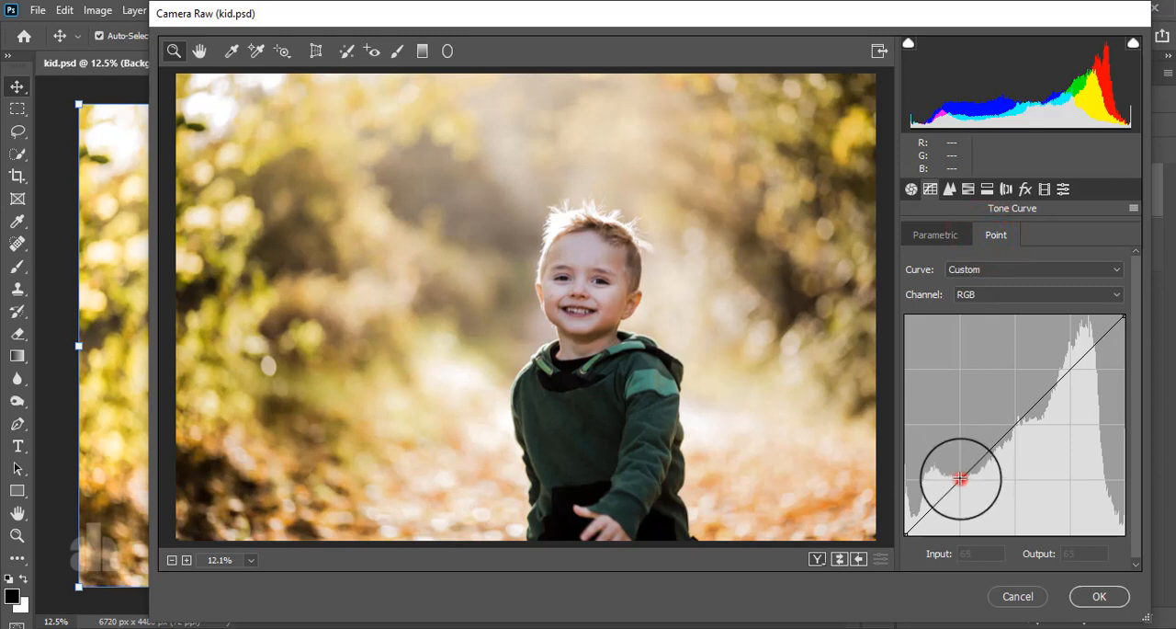
left_click(1014, 426)
left_click(1072, 369)
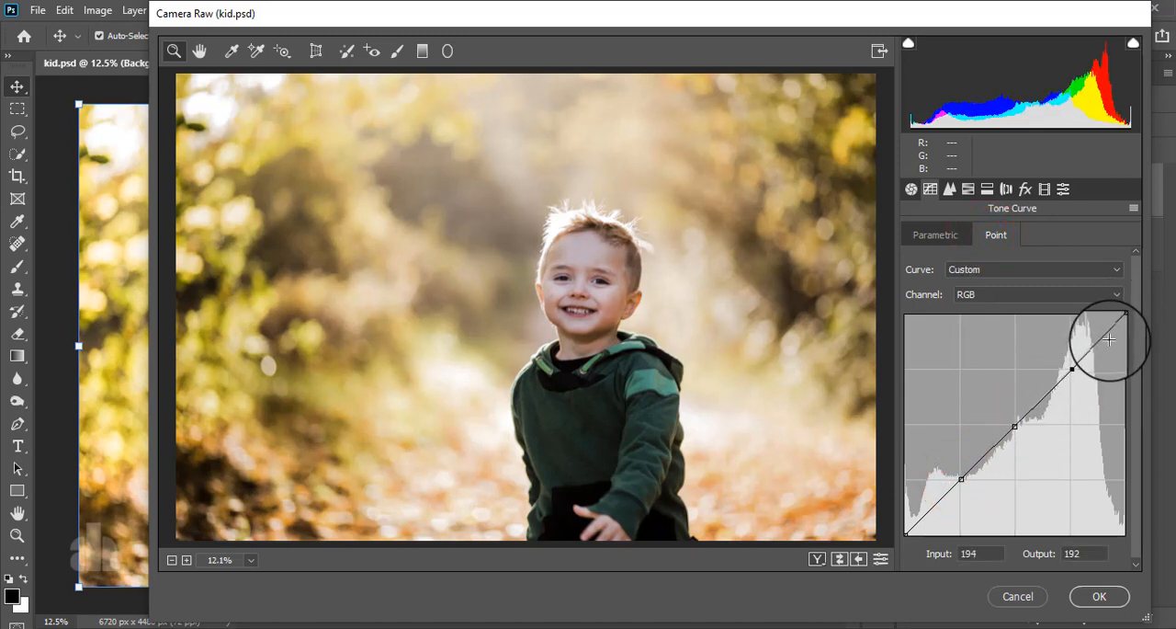
Fade the RGB curve: white end output 233, black end output 17, upper point 198/196 and middle point 128/125
mouse_move(1125, 314)
left_mouse_down()
mouse_move(1134, 342)
mouse_move(1138, 328)
left_mouse_up()
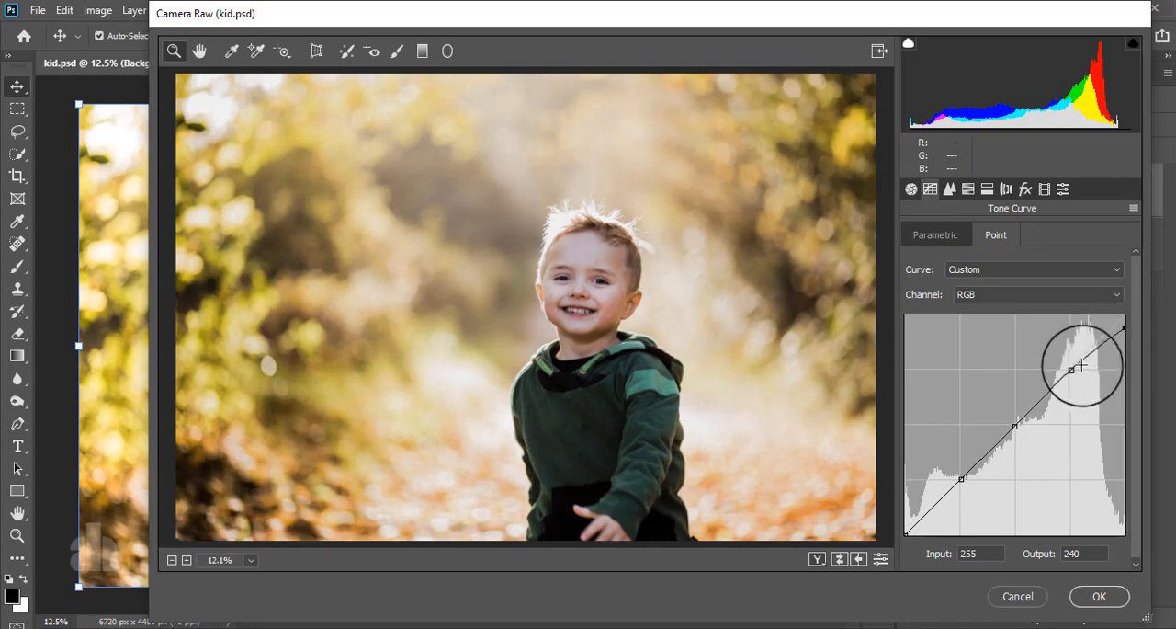
mouse_move(1072, 368)
left_mouse_down()
mouse_move(1076, 381)
mouse_move(1069, 352)
mouse_move(1077, 366)
left_mouse_up()
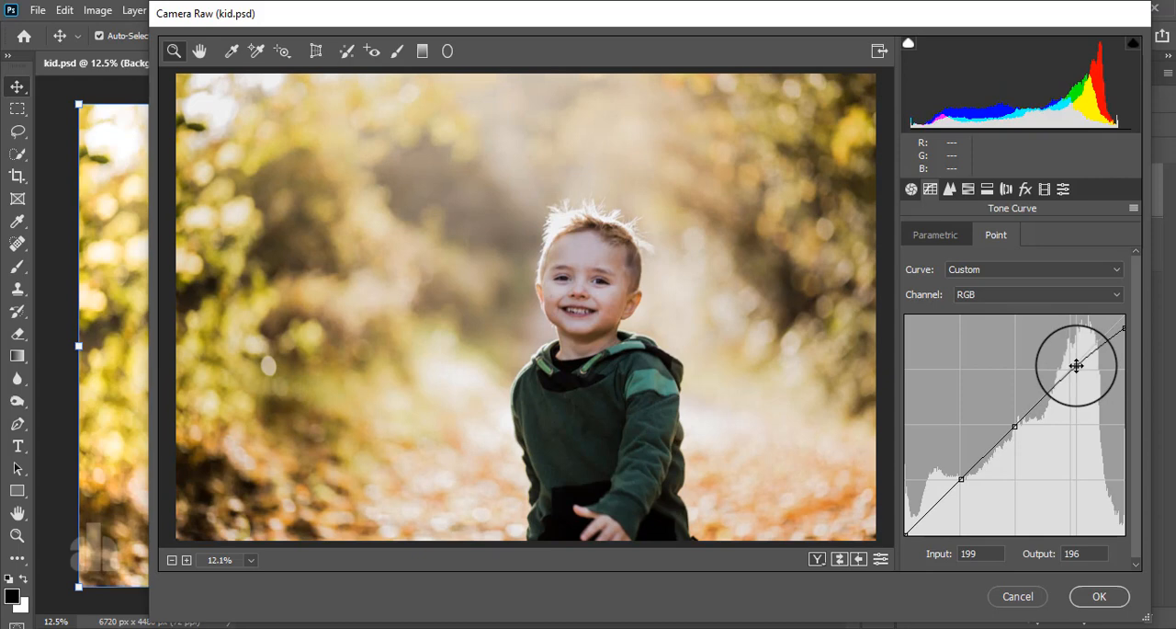
left_click(1127, 329)
left_click_drag(1128, 330, 1130, 334)
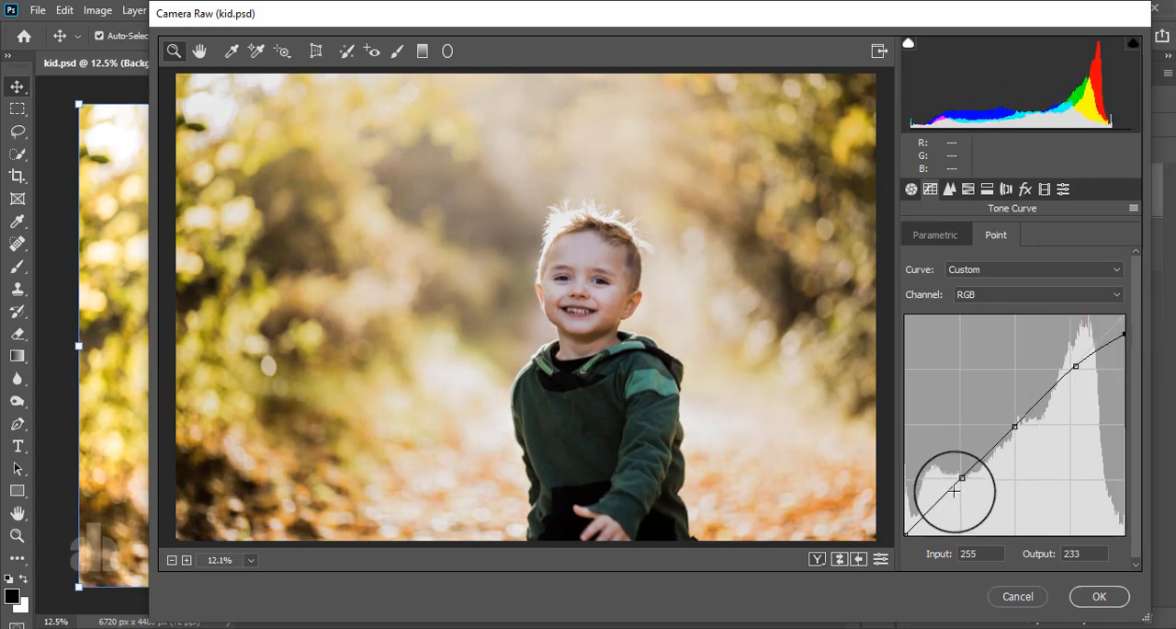
left_click_drag(1014, 426, 1019, 432)
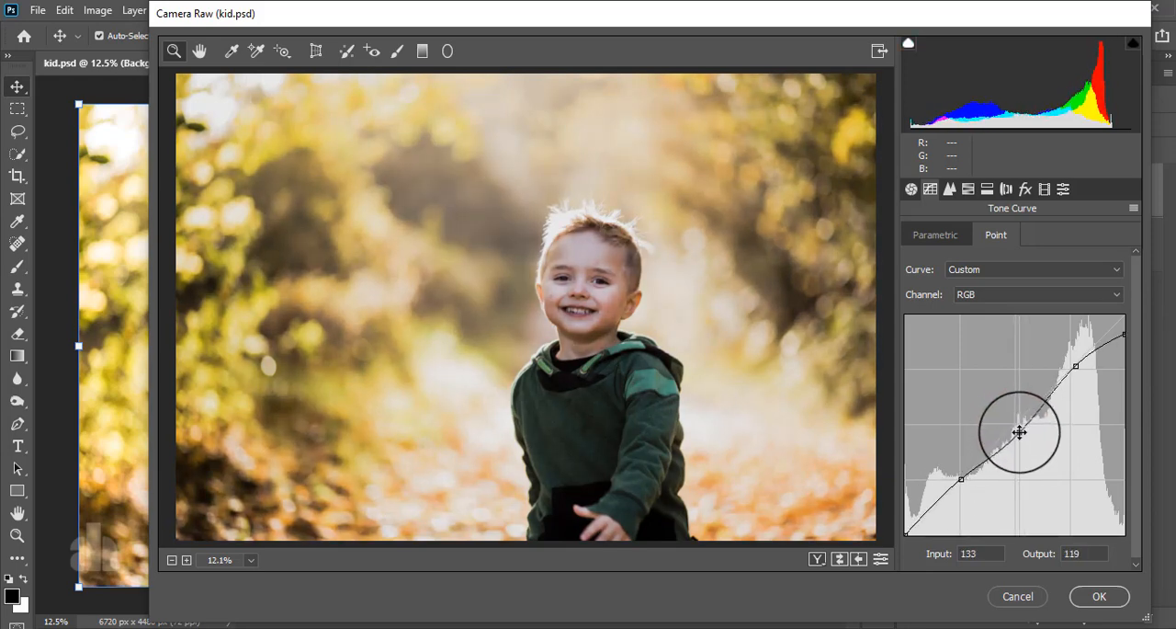
left_click_drag(1019, 432, 1015, 427)
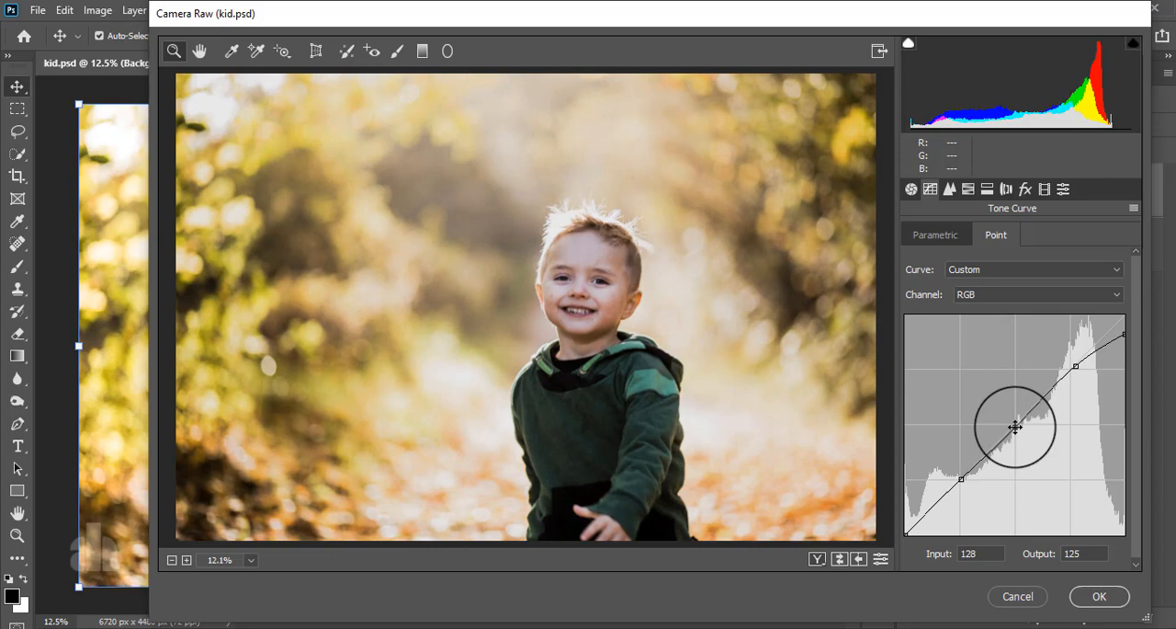
left_click_drag(906, 532, 902, 521)
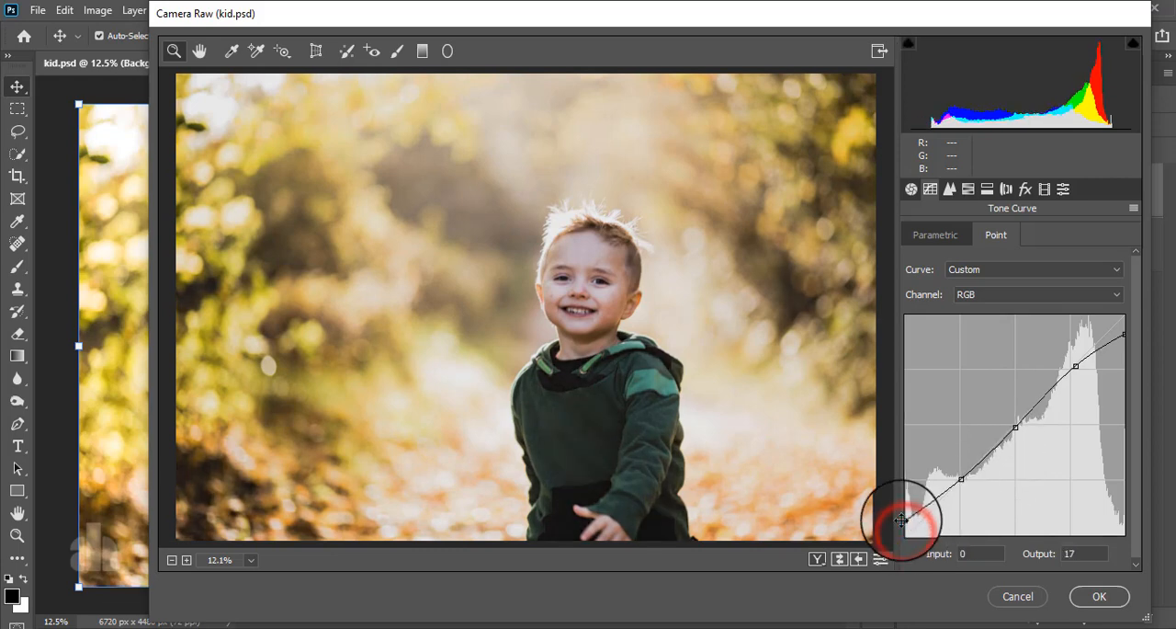
Add three anchor points to the Blue channel's point curve at the quarter, middle and three-quarter tones
left_click(992, 294)
left_click(979, 349)
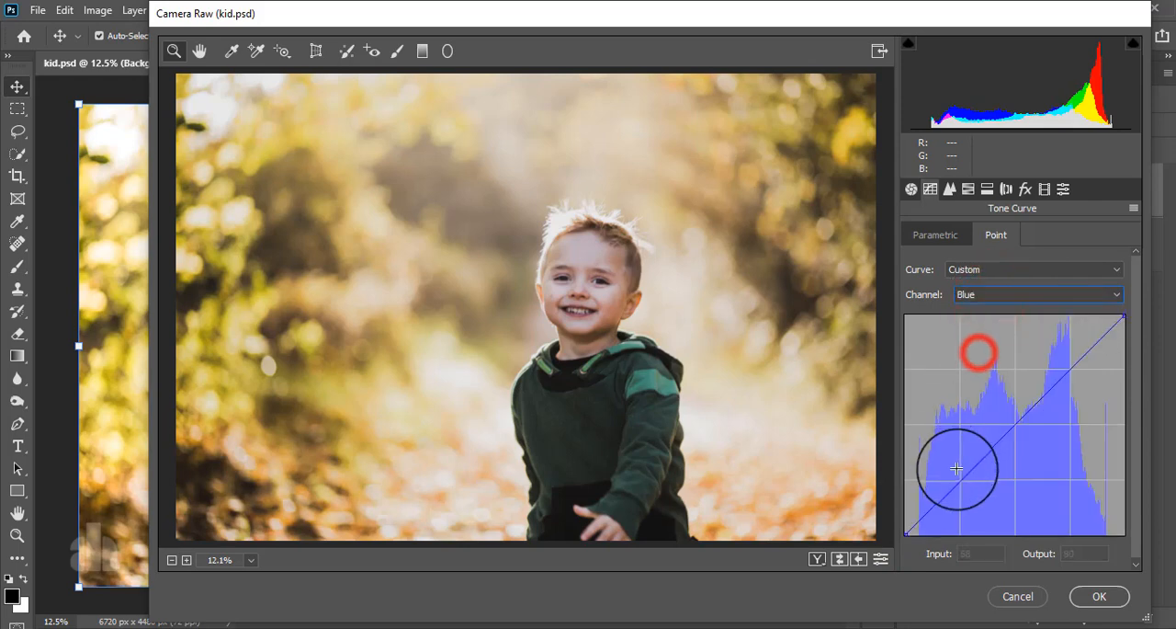
left_click(960, 480)
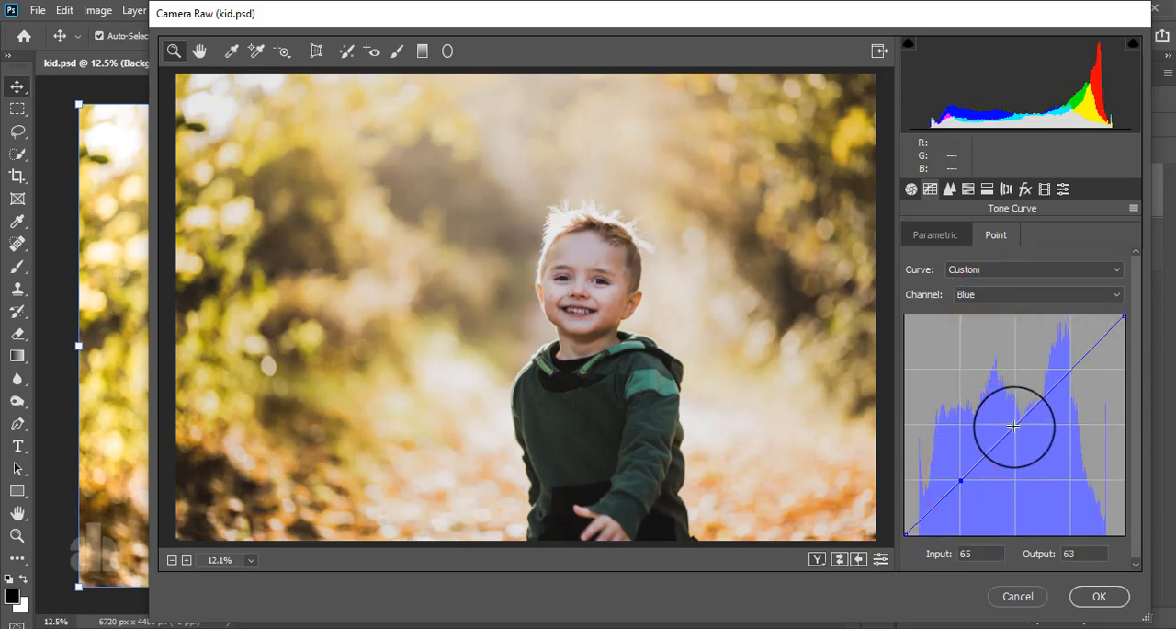
left_click(1012, 427)
left_click(1069, 370)
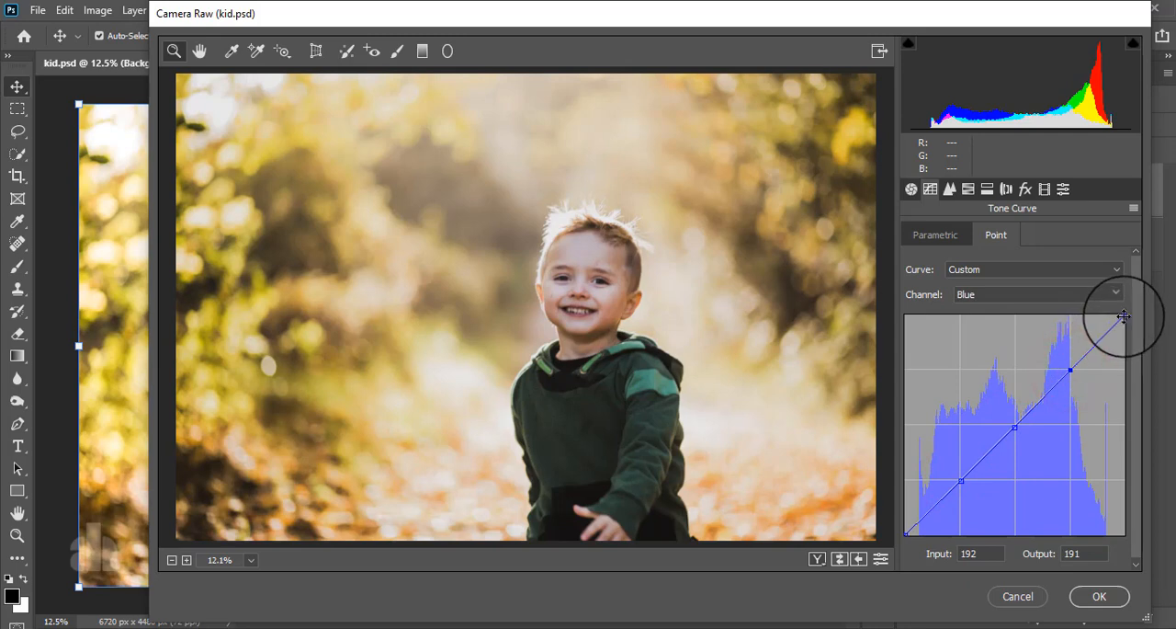
Move the Blue curve's white end to input 235, output 255, raise its black end, and set the lower point to 62/69
left_click_drag(1124, 316, 1108, 290)
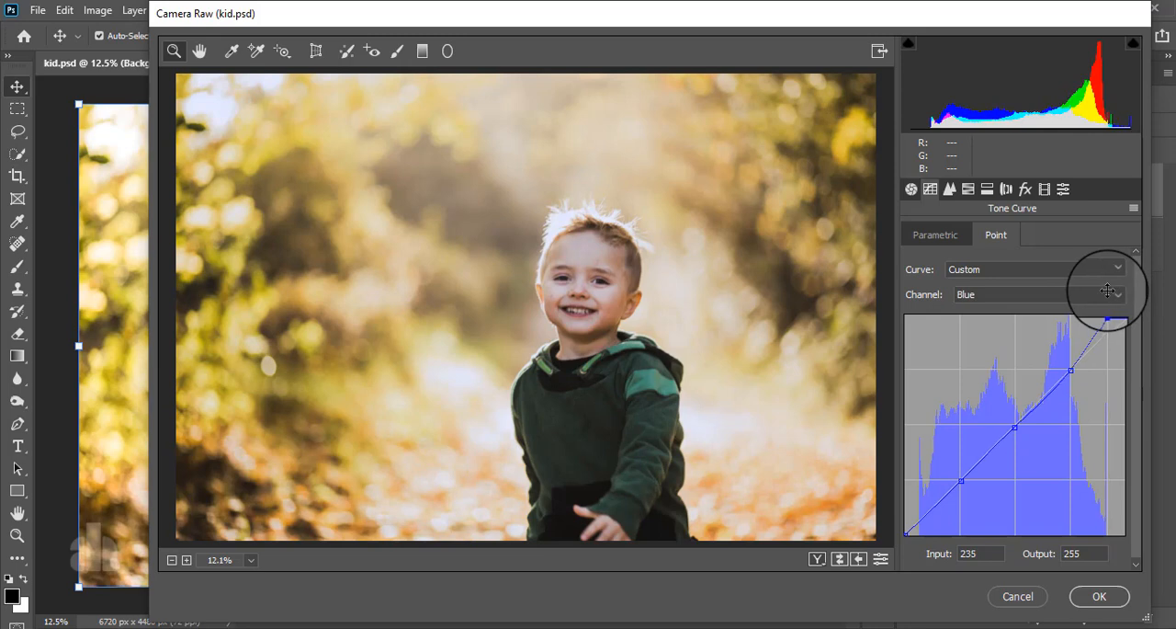
left_click_drag(908, 534, 897, 515)
left_click(958, 475)
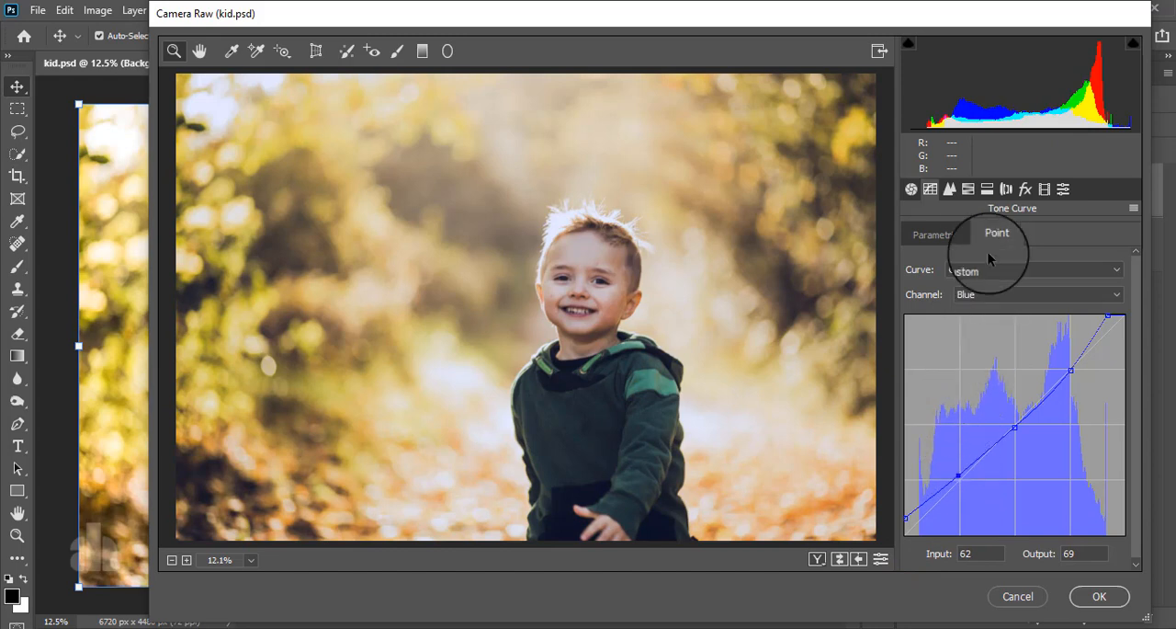
Set the HSL saturation to Reds +31, Oranges +15, Yellows -34 and Greens -100
left_click(968, 188)
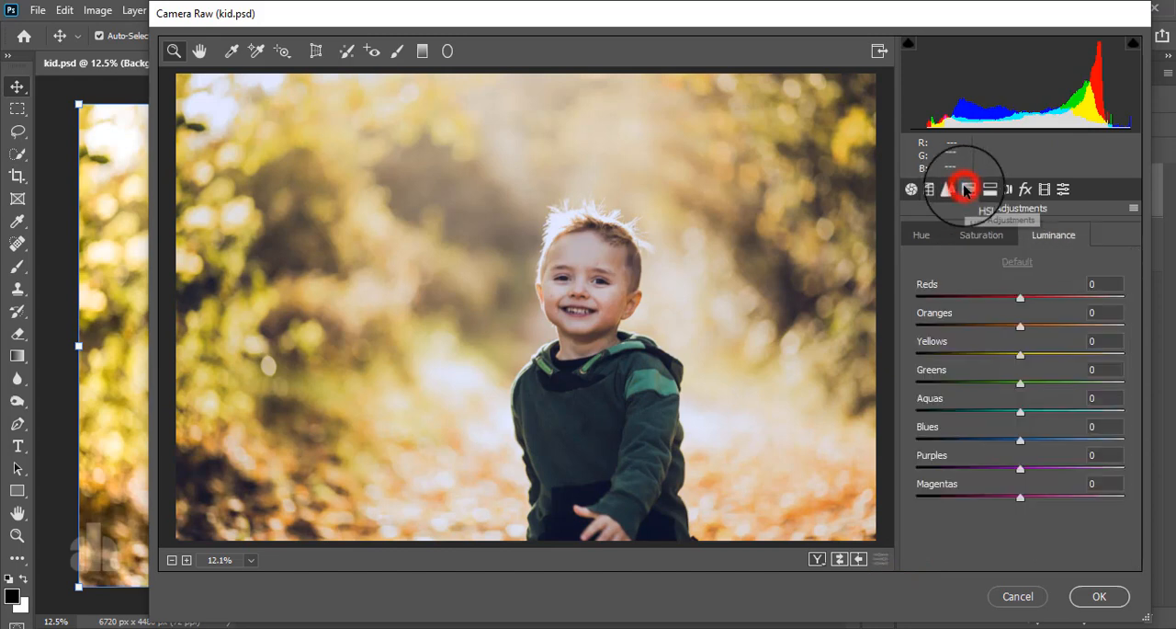
left_click(980, 244)
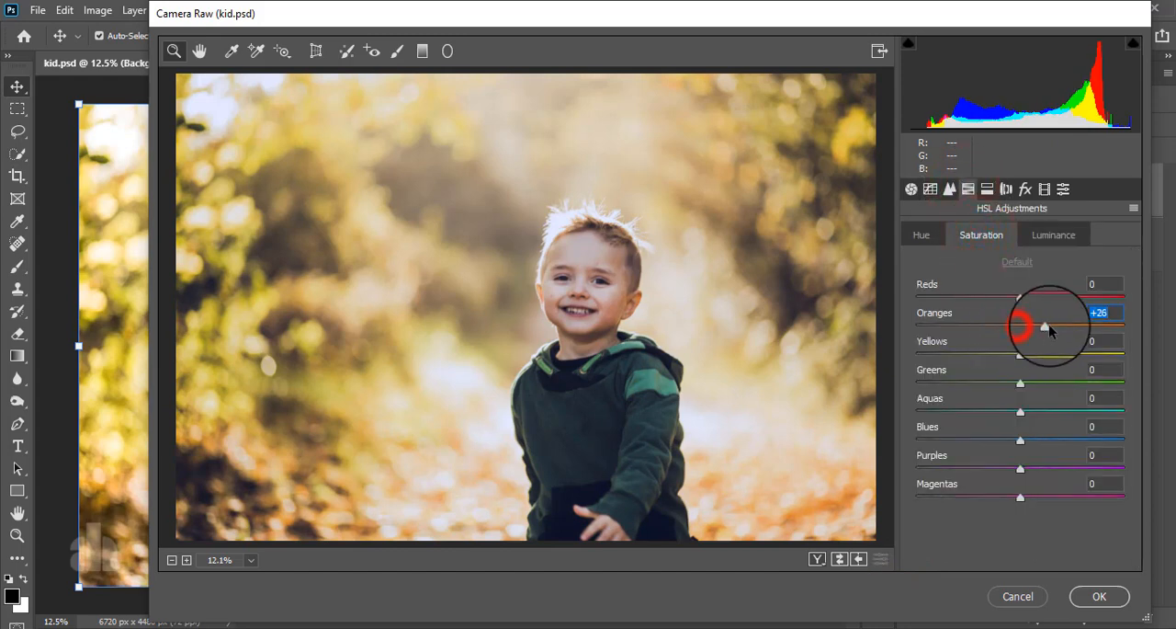
left_click_drag(1045, 326, 965, 329)
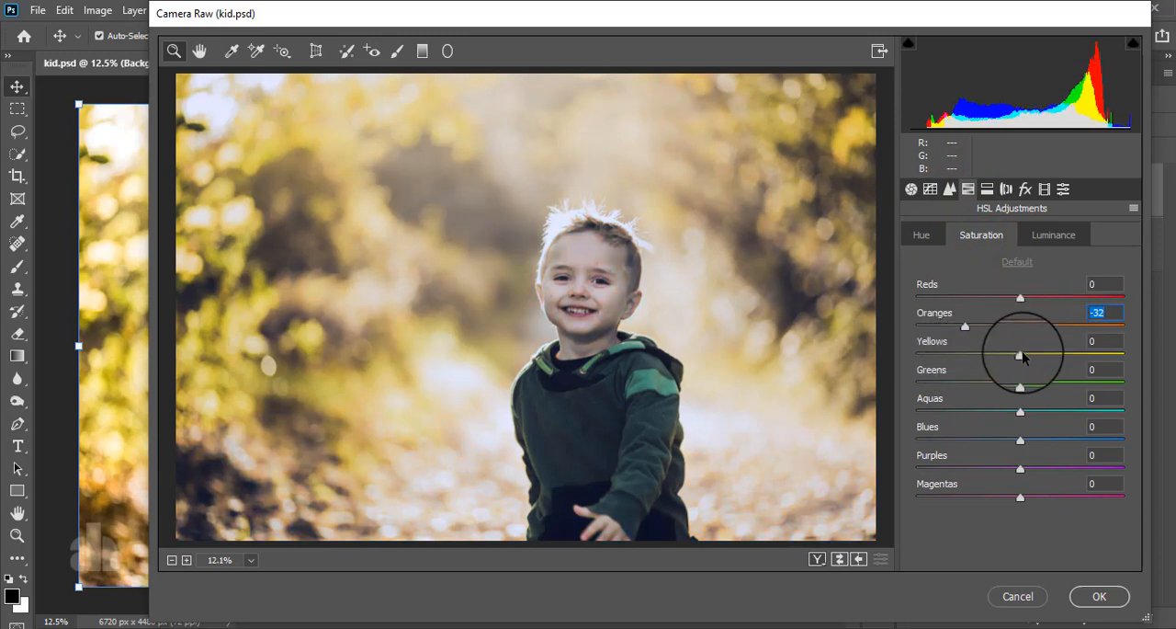
left_click_drag(1023, 355, 855, 401)
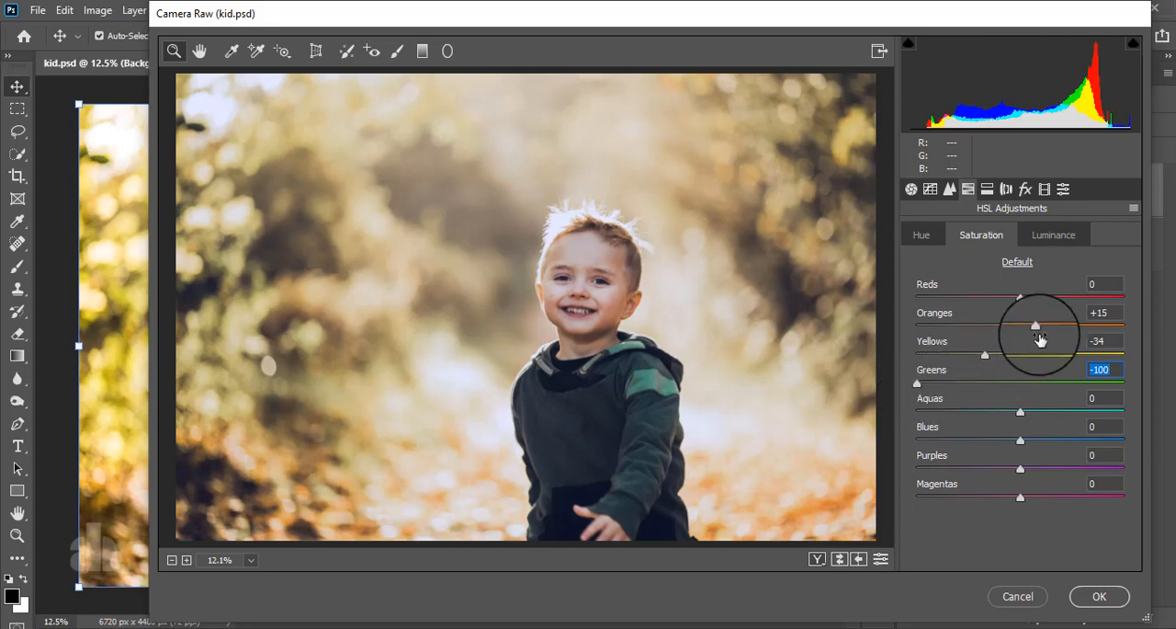
left_click_drag(1020, 299, 1054, 328)
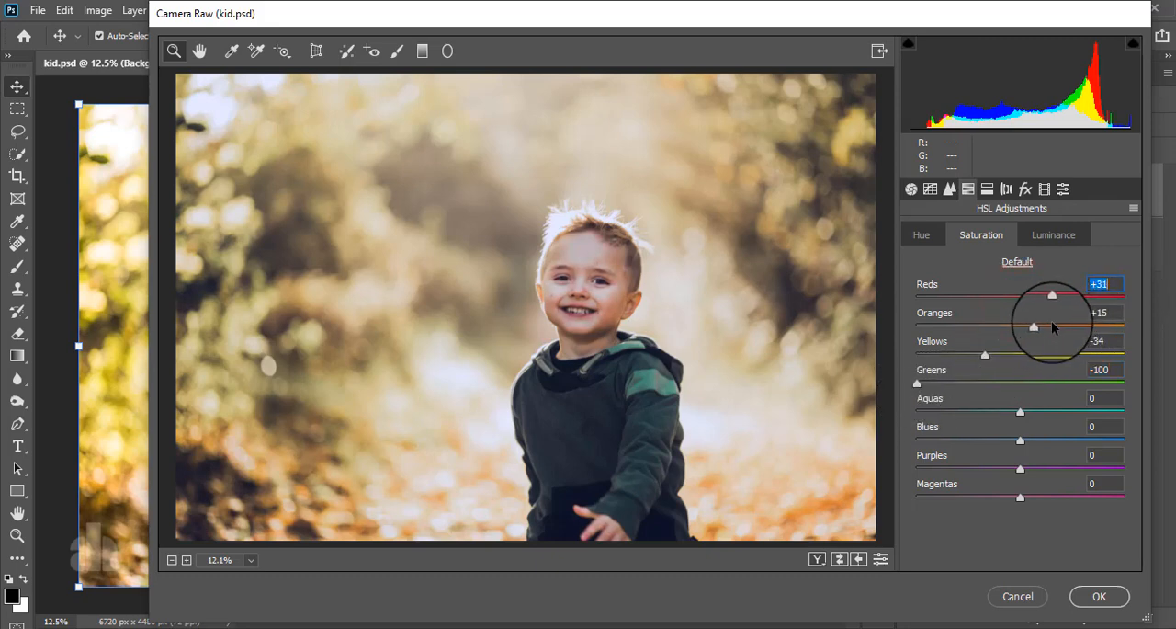
Set the HSL luminance to Oranges +13, Yellows -57 and Greens -100
left_click(1050, 235)
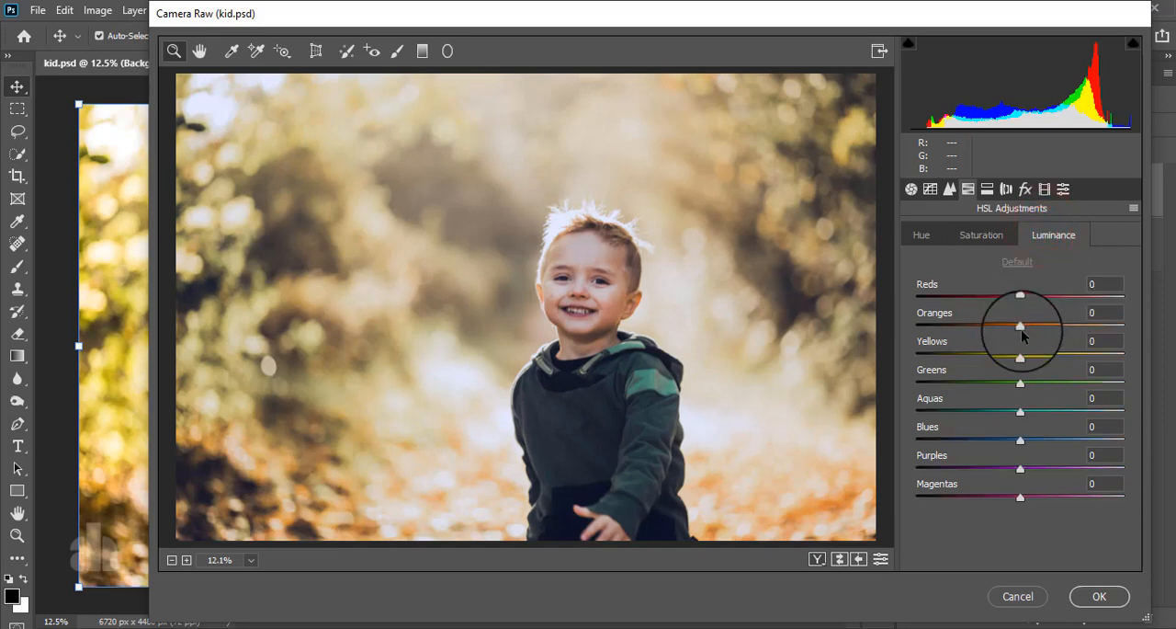
left_click_drag(1048, 328, 965, 359)
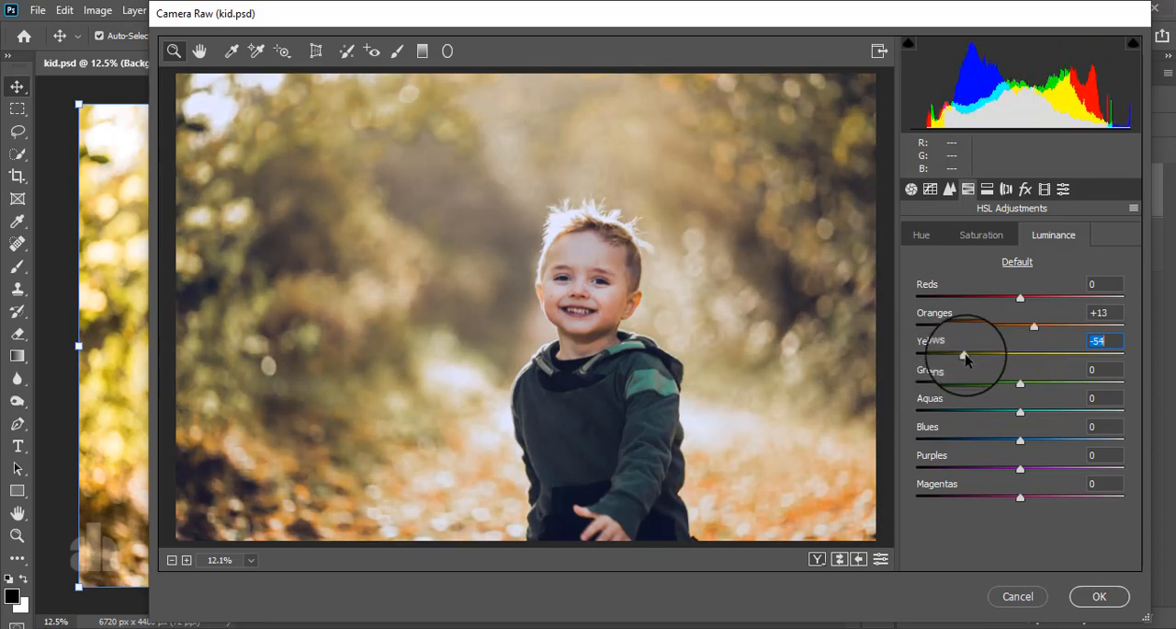
left_click_drag(1018, 384, 847, 411)
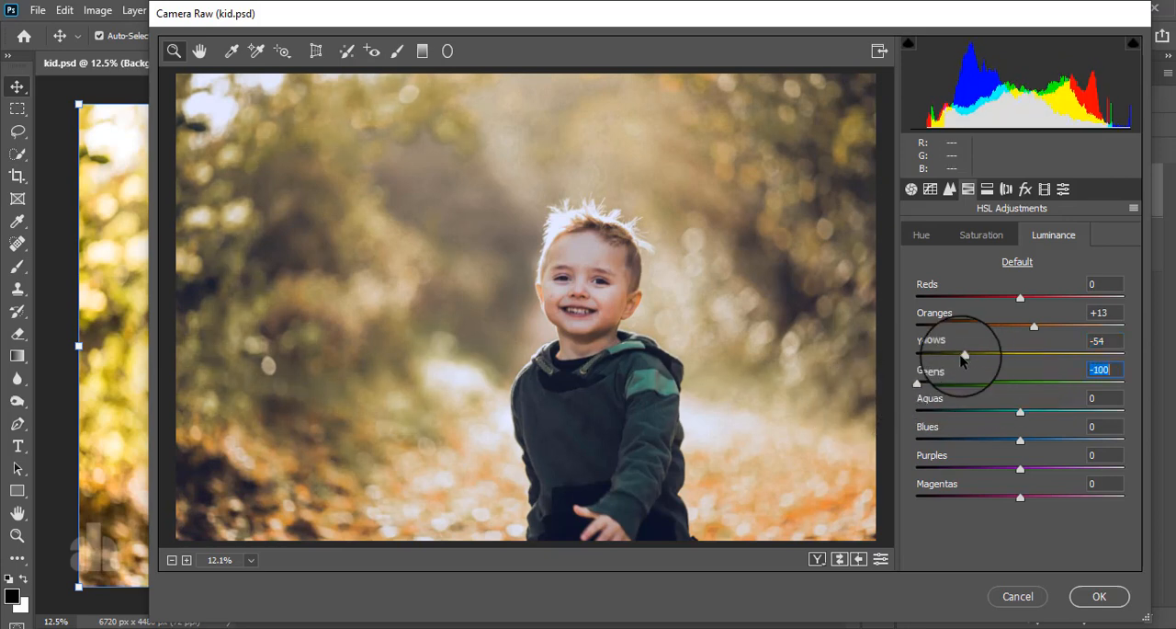
mouse_move(964, 355)
left_mouse_down()
mouse_move(889, 355)
mouse_move(961, 364)
left_mouse_up()
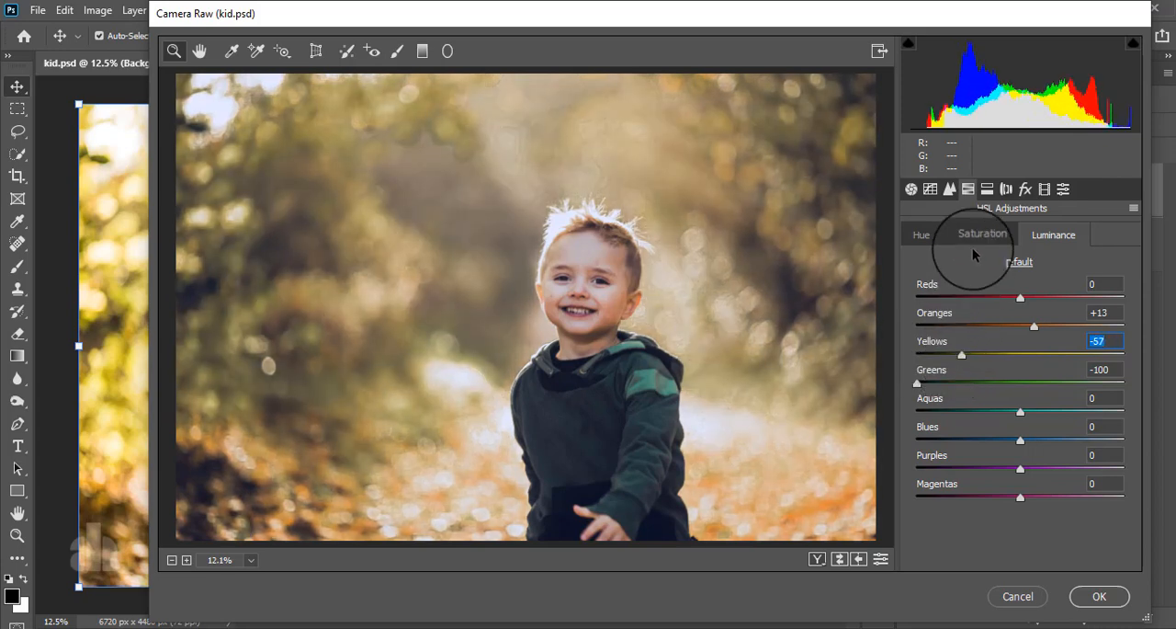
Apply split toning with highlights at hue 51, saturation 10 and shadows at hue 255, saturation 10
left_click(987, 188)
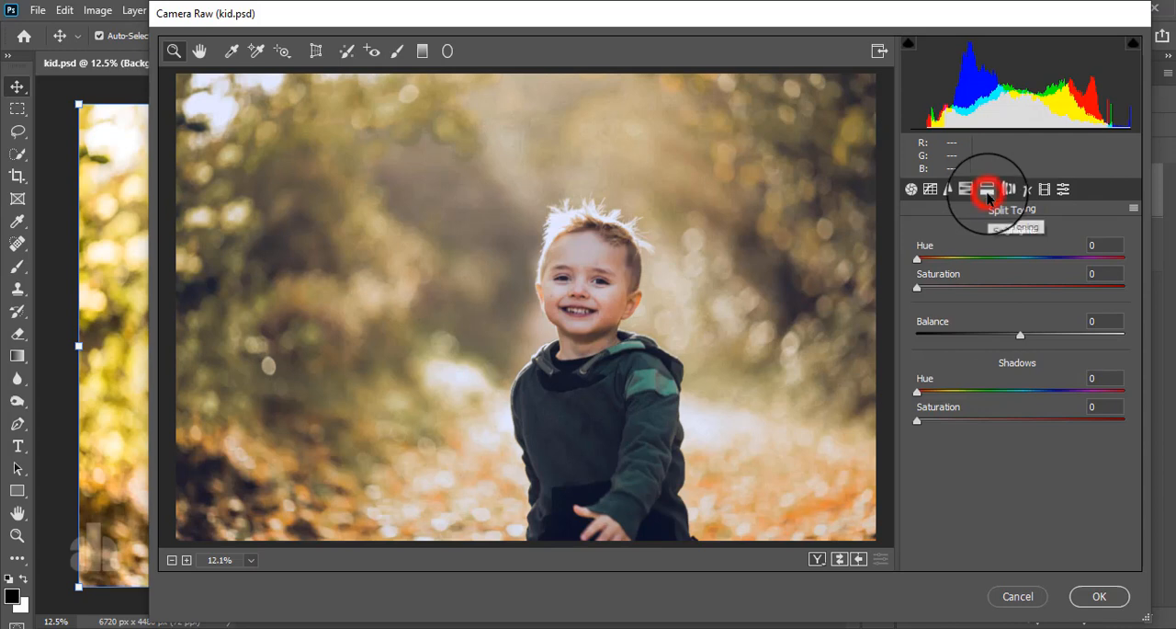
left_click(936, 288)
mouse_move(935, 291)
left_mouse_down()
mouse_move(941, 258)
mouse_move(1134, 264)
mouse_move(961, 286)
mouse_move(987, 259)
mouse_move(946, 280)
left_mouse_up()
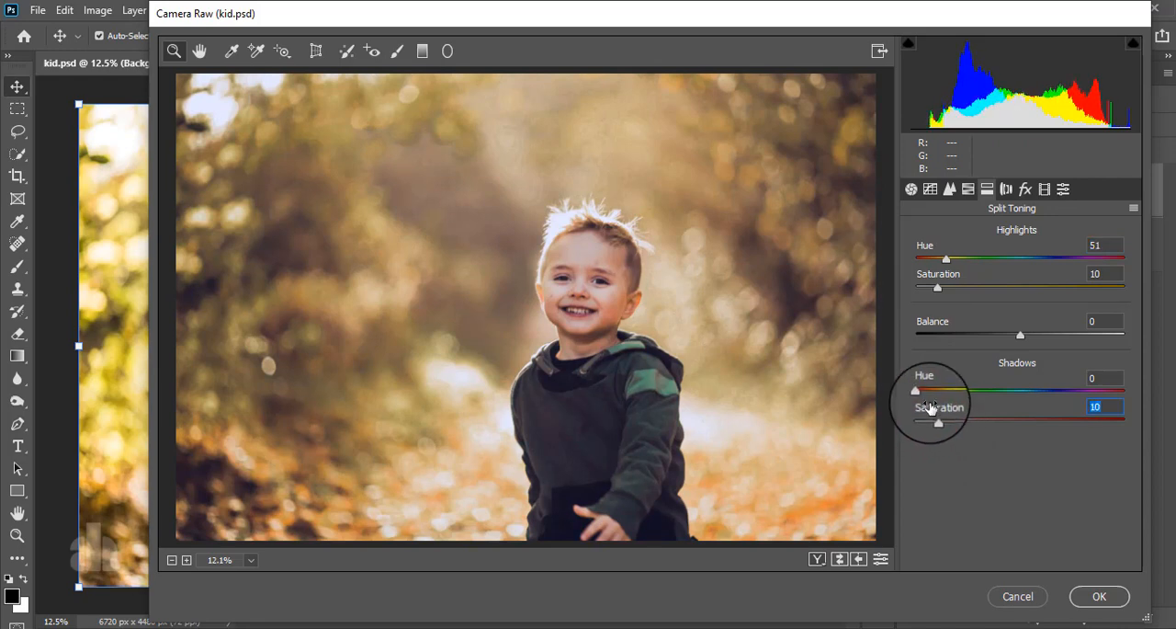
left_click_drag(918, 390, 1064, 400)
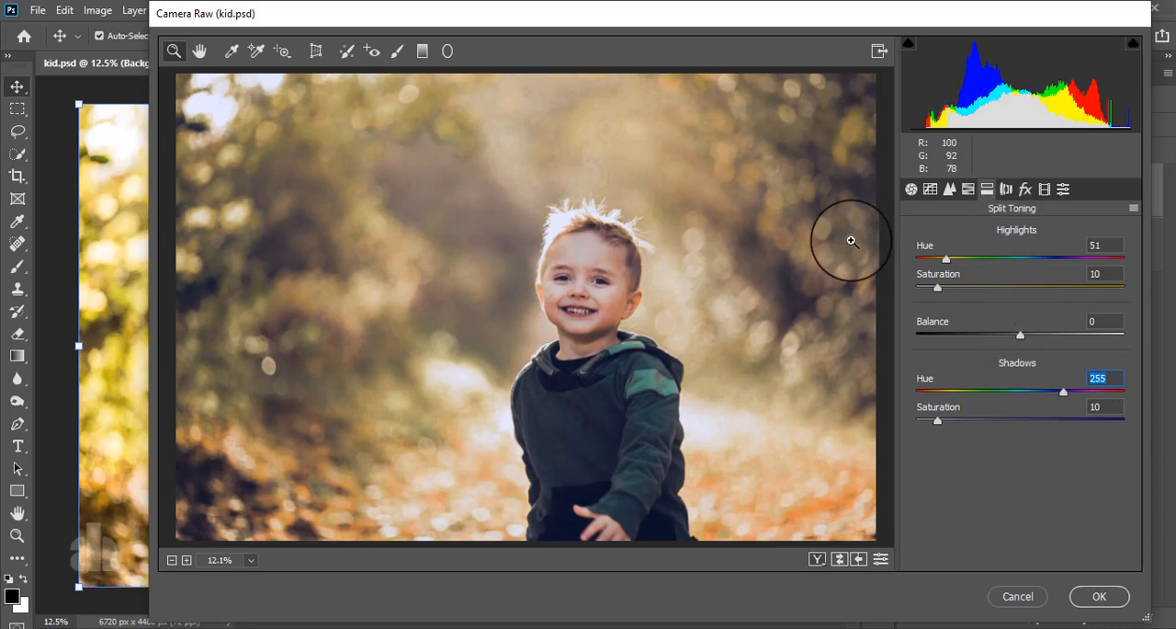
Add a post-crop vignette with Amount -100 and Feather 84
left_click(1024, 191)
left_click_drag(1023, 417, 912, 424)
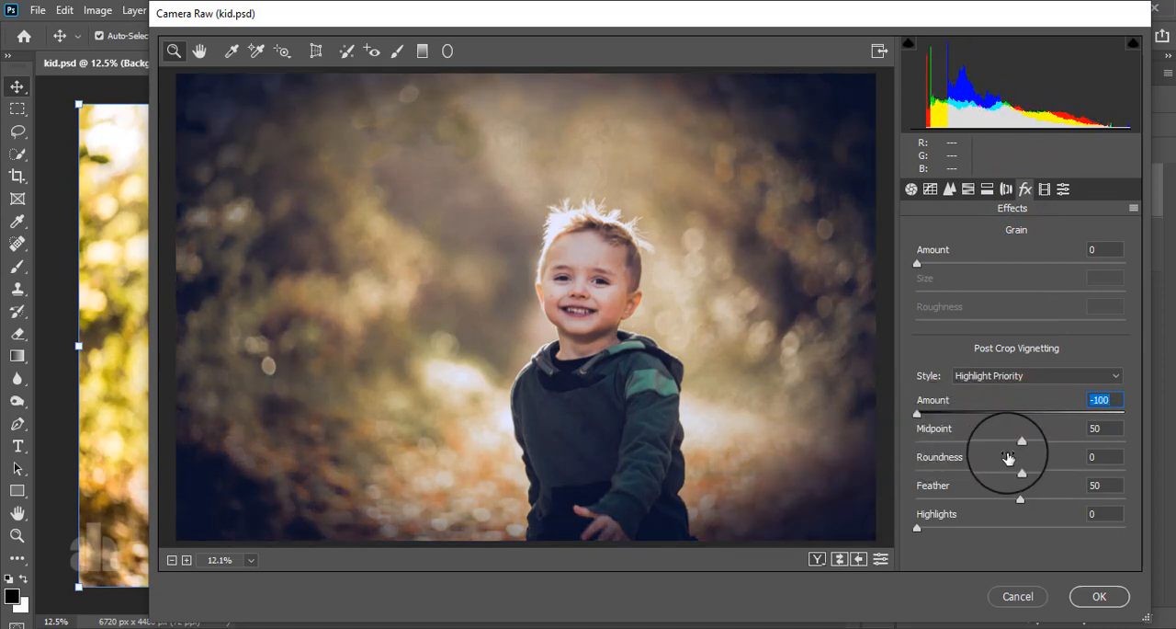
left_click_drag(1022, 501, 1098, 496)
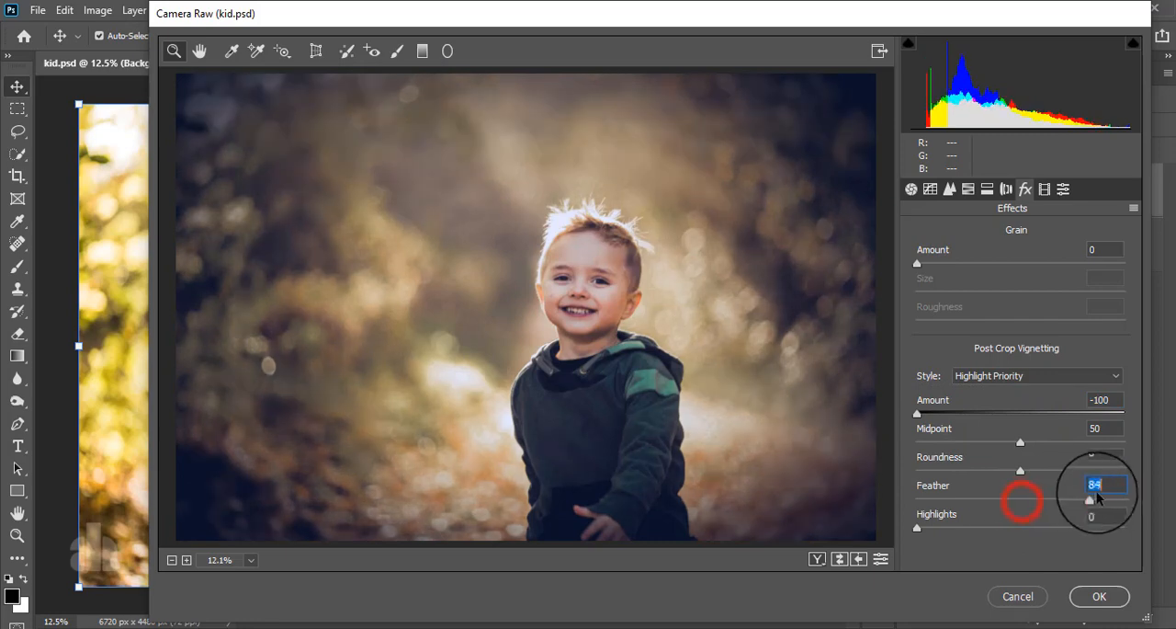
Set the vignette to Amount -64, Midpoint 24, Roundness +44 and Feather 99, apply the filter and compare the graded layer with the original
left_click_drag(1020, 470, 962, 456)
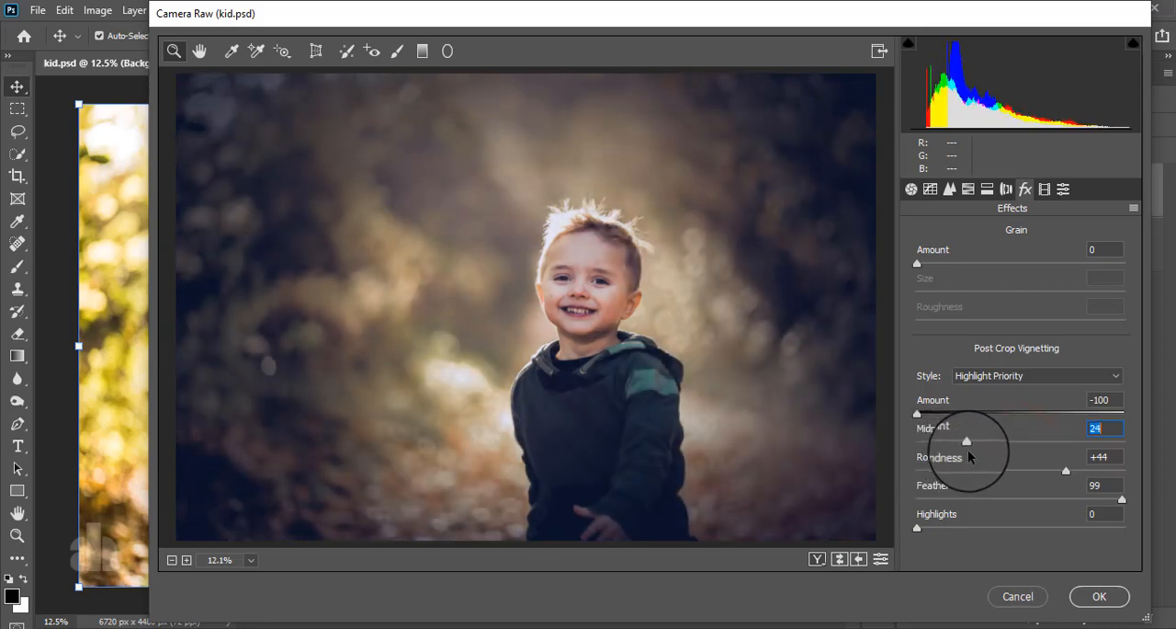
left_click_drag(917, 415, 962, 428)
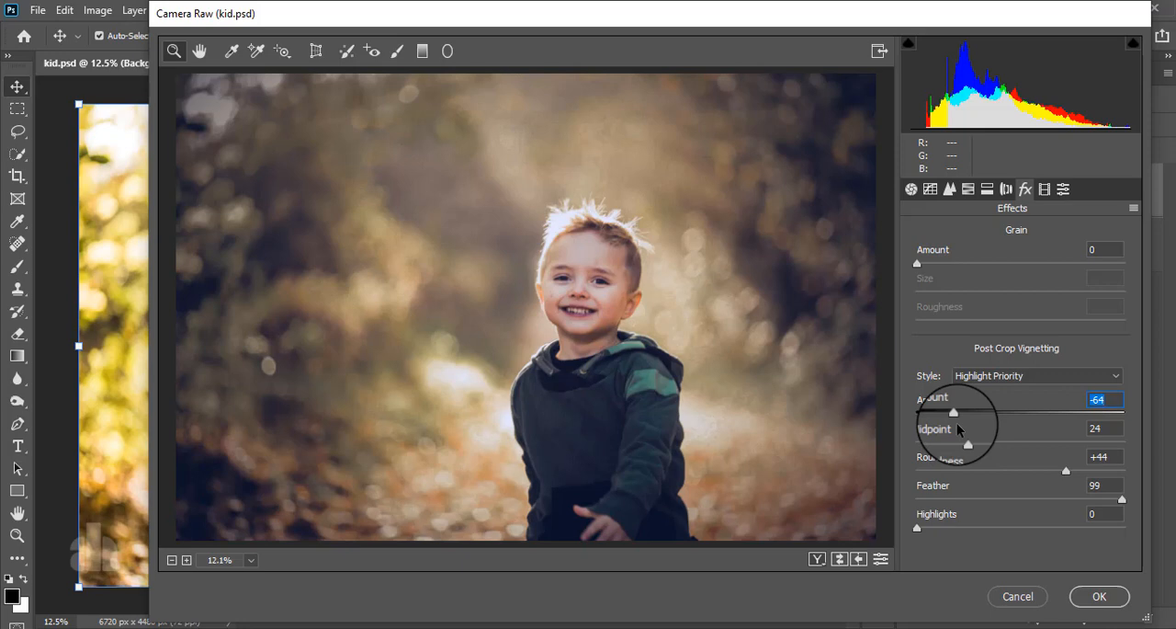
left_click(1098, 596)
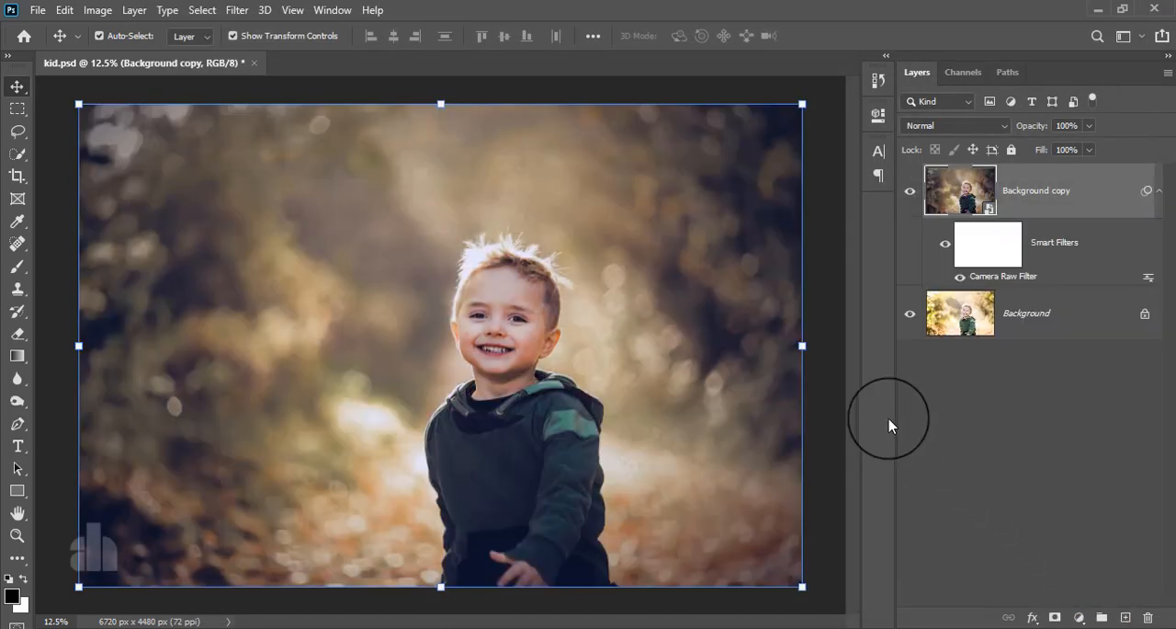
left_click(911, 191)
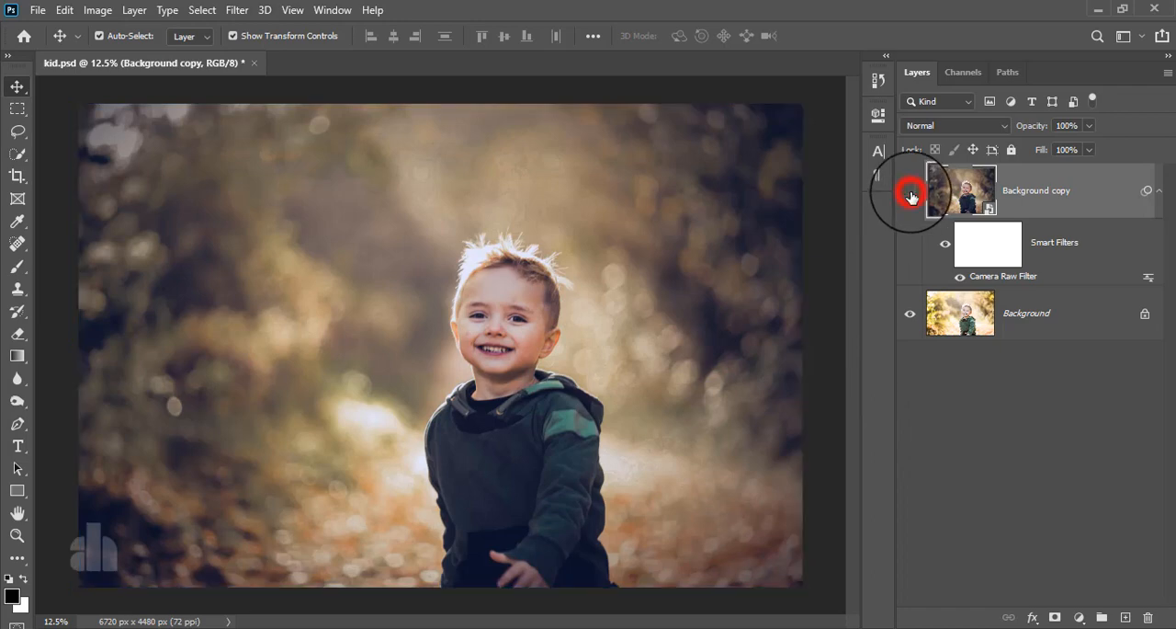
left_click(910, 191)
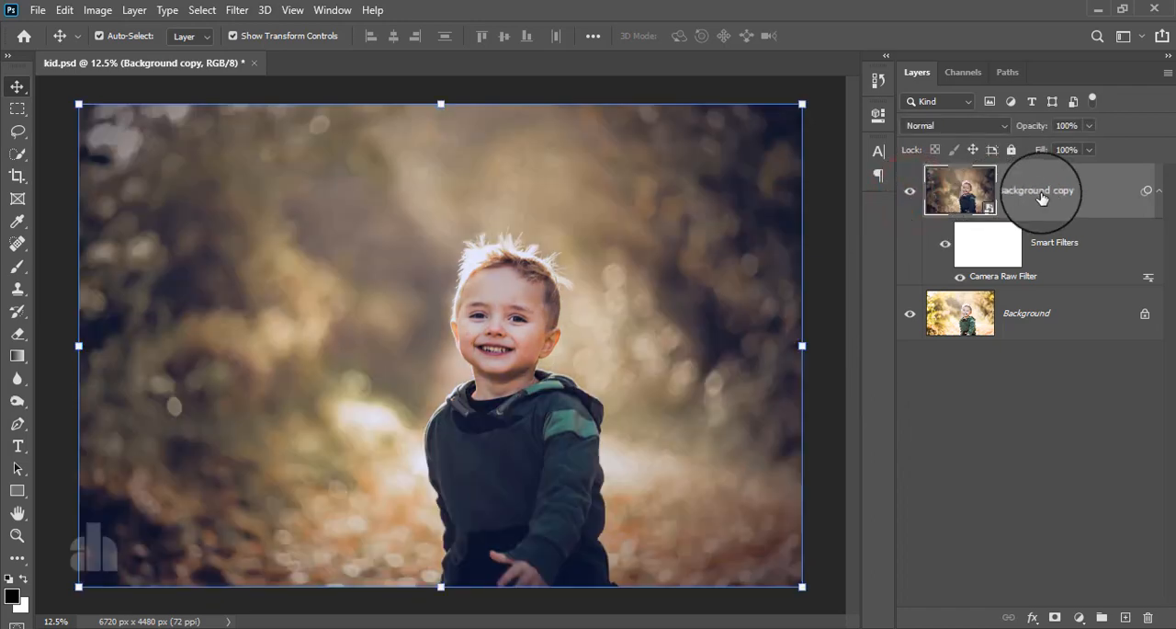
Add a Brightness/Contrast adjustment above Background copy with Brightness 30 and Contrast 13, and invert its mask to black
left_click(1052, 193)
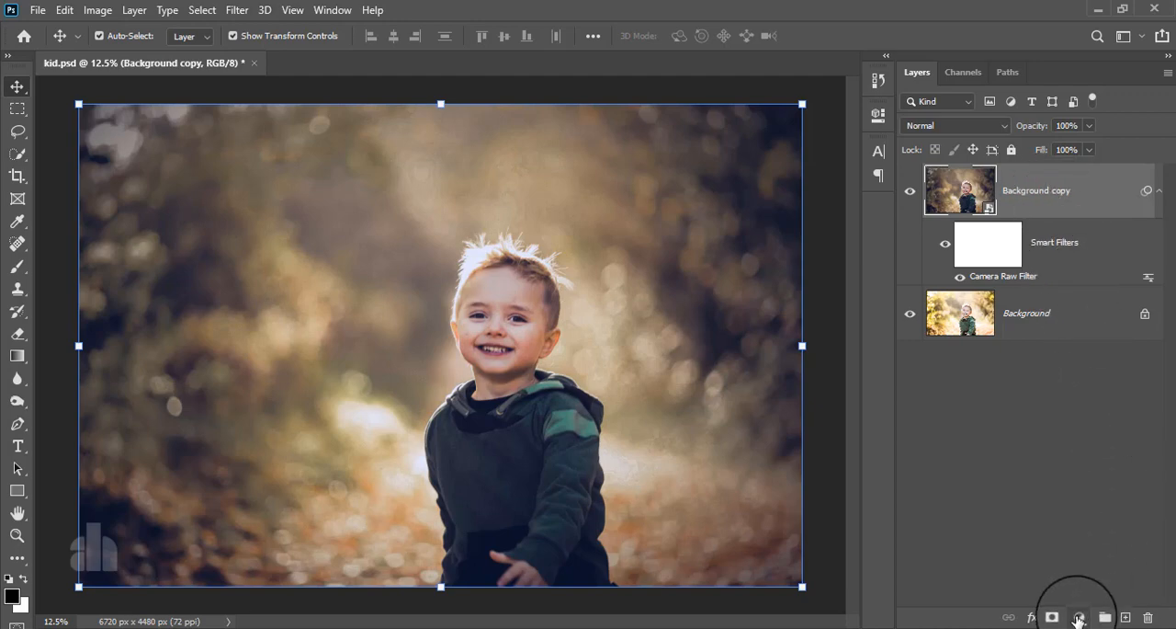
left_click(1079, 617)
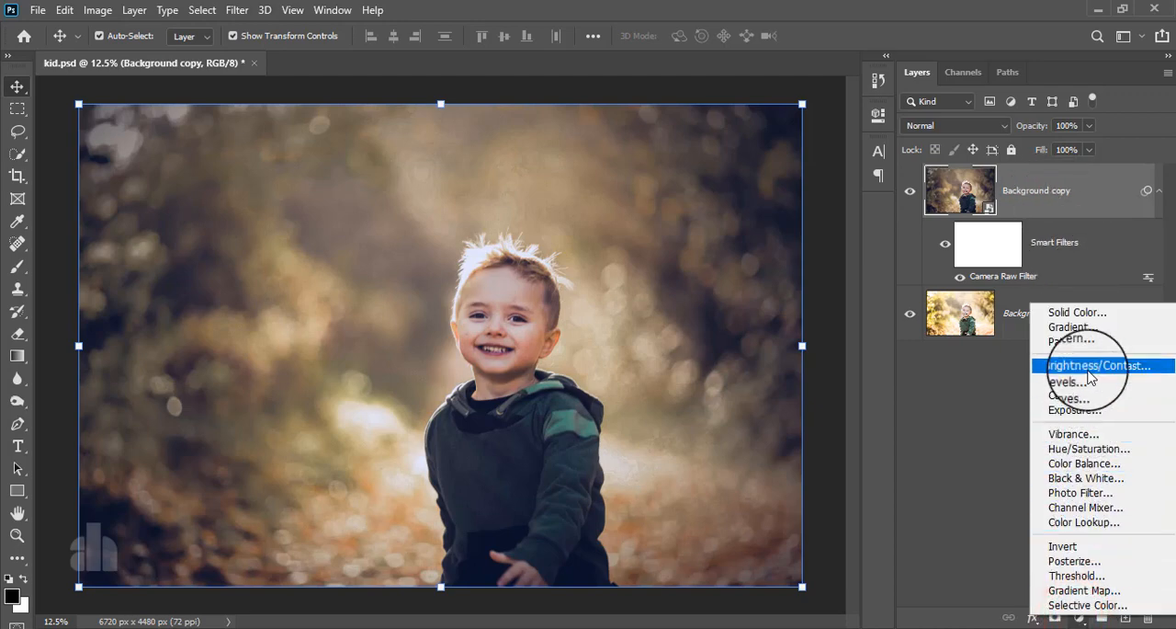
left_click(1090, 366)
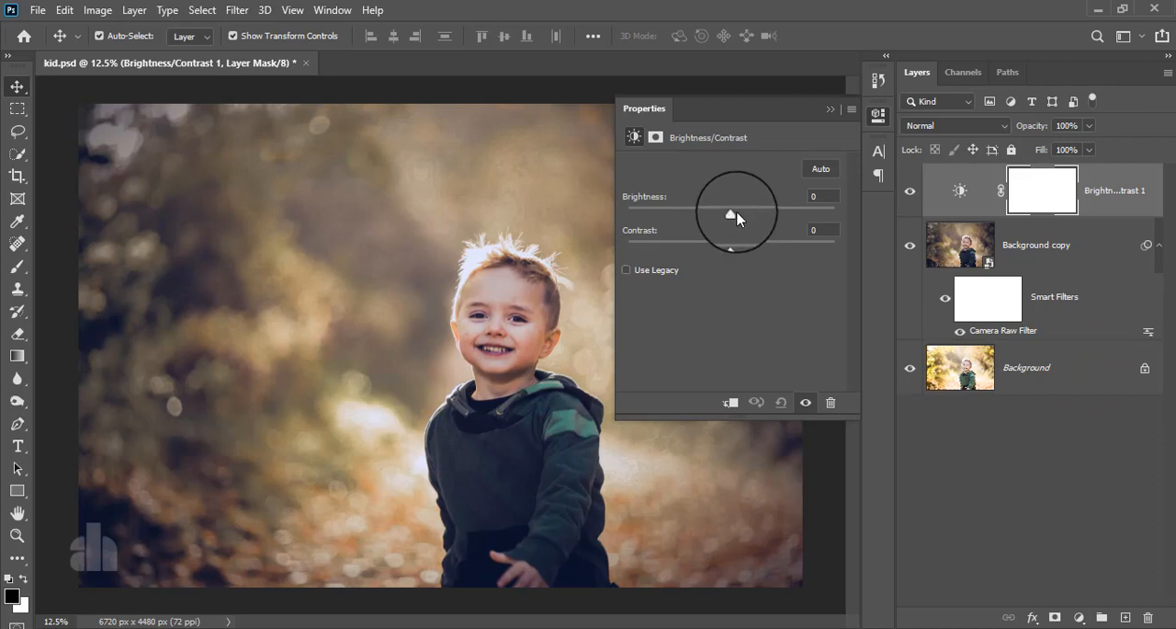
left_click_drag(733, 221, 758, 247)
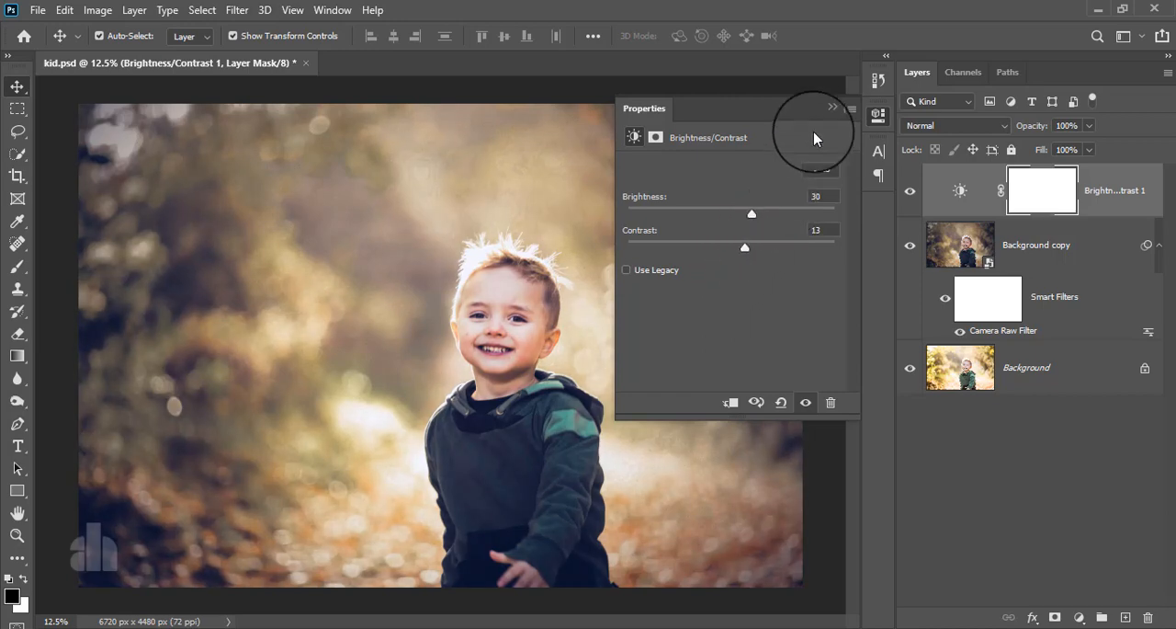
left_click(829, 109)
left_click(1033, 193)
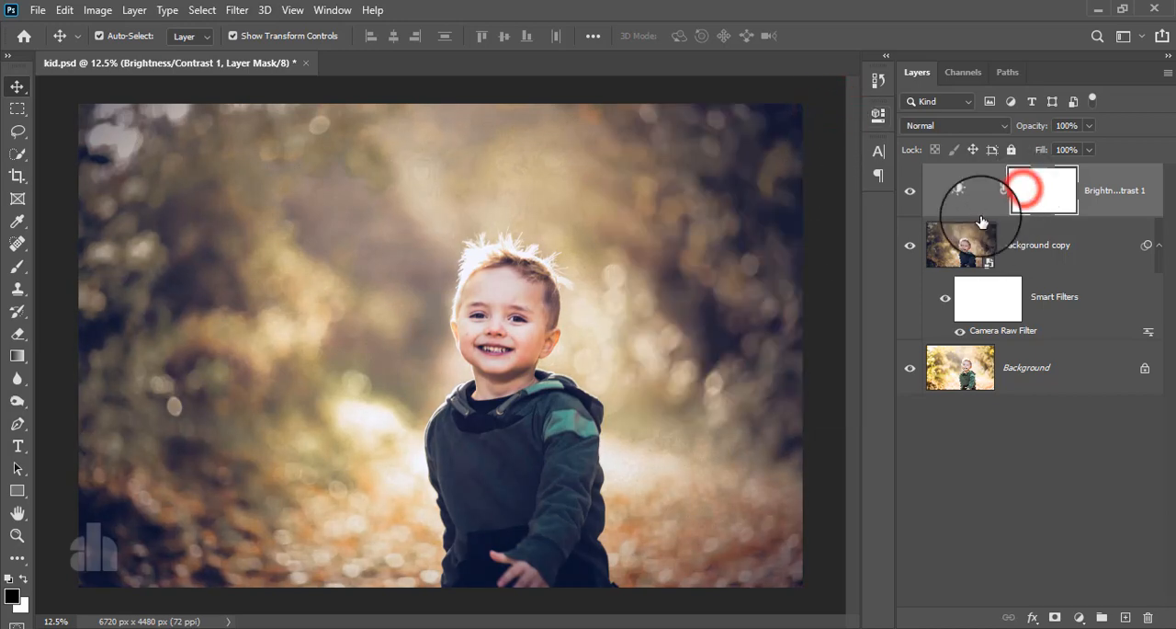
key("ctrl+i")
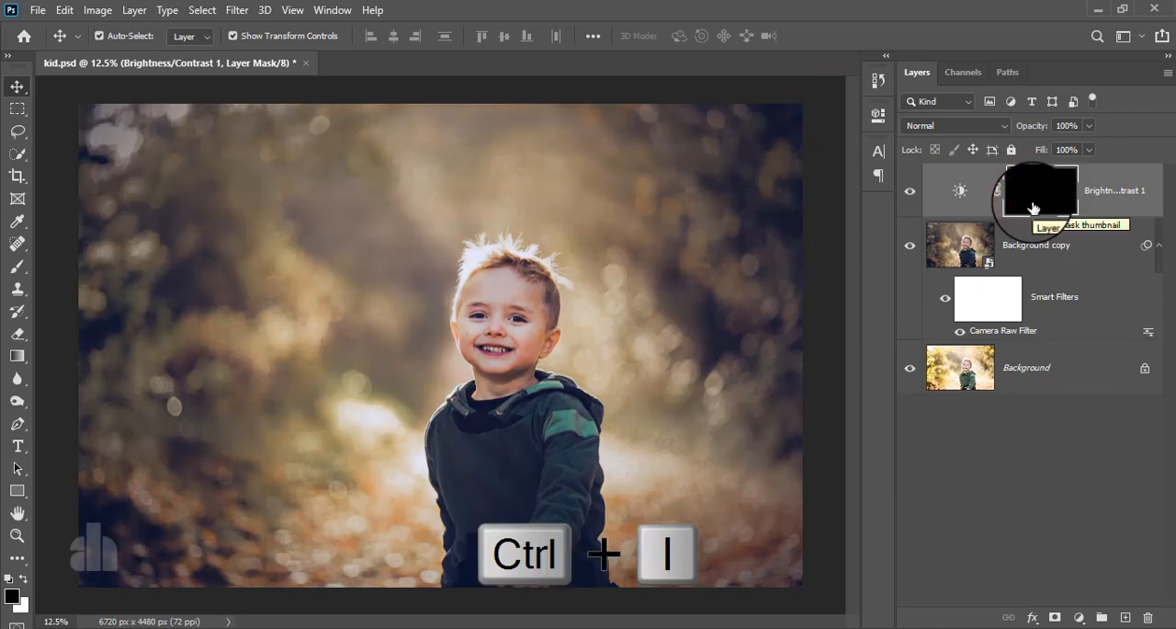
Paint the child's face white on the Brightness/Contrast mask with a soft brush at 100% opacity, reducing the brush size for the edges
left_click(17, 266)
left_click(23, 578)
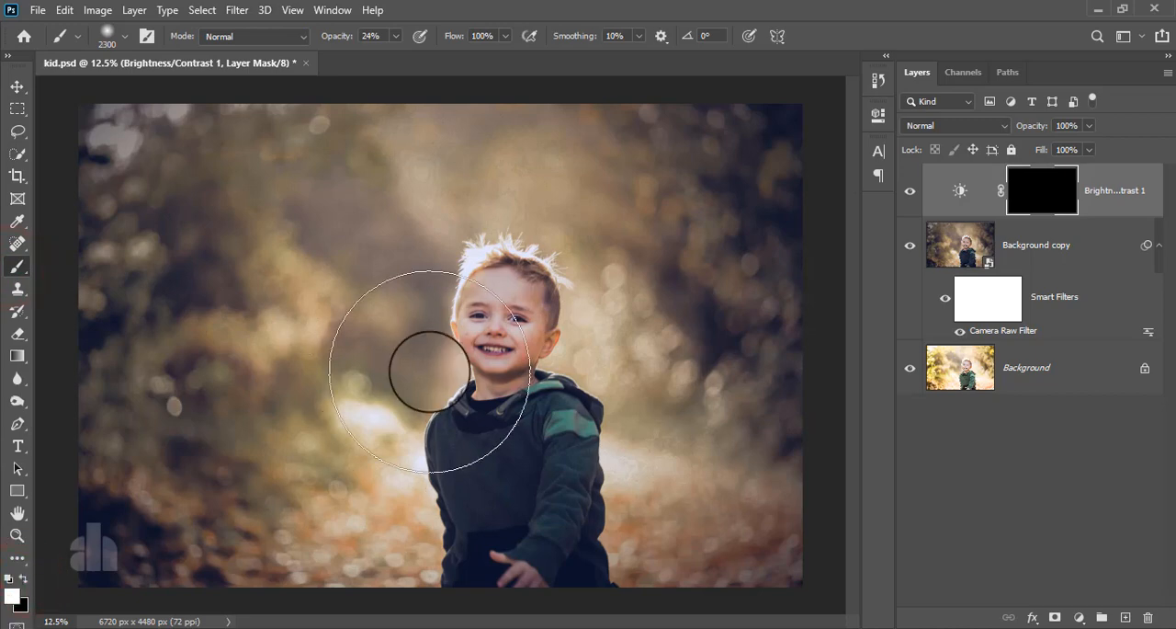
key("bracketleft")
key("bracketleft")
key("bracketleft")
key("bracketleft")
key("bracketleft")
key("bracketleft")
key("bracketleft")
key("bracketleft")
key("bracketleft")
key("bracketleft")
key("bracketleft")
key("bracketleft")
key("bracketleft")
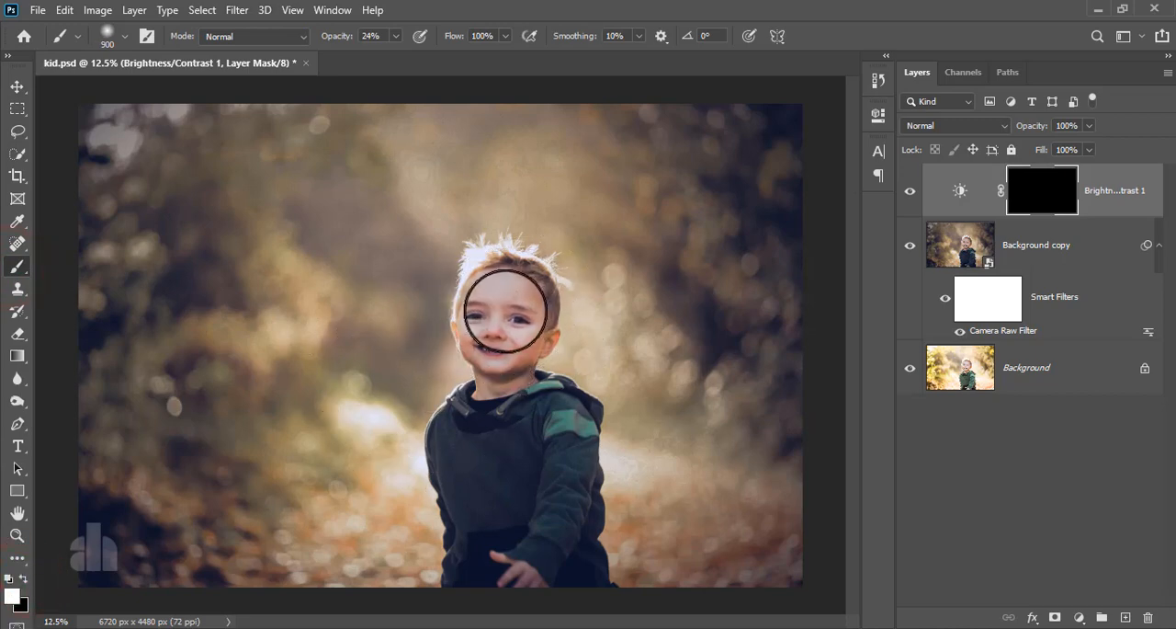
left_click_drag(397, 52, 460, 52)
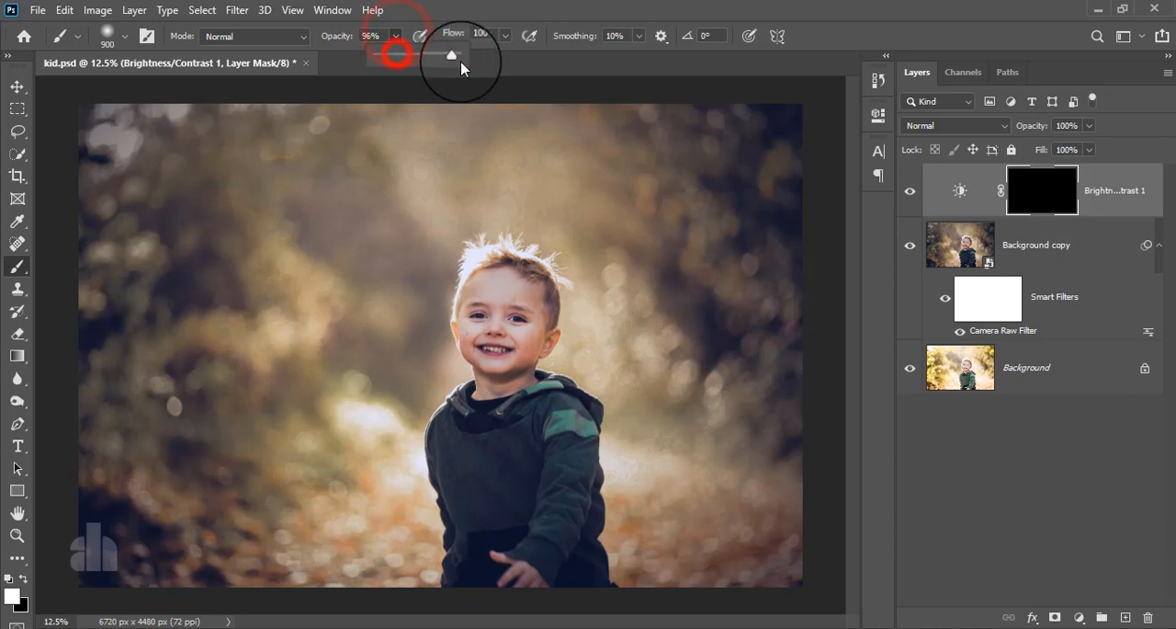
mouse_move(501, 293)
left_mouse_down()
mouse_move(503, 383)
mouse_move(486, 341)
left_mouse_up()
key("bracketleft")
key("bracketleft")
key("bracketleft")
key("bracketleft")
key("bracketleft")
left_click_drag(480, 278, 473, 353)
left_click_drag(511, 302, 517, 354)
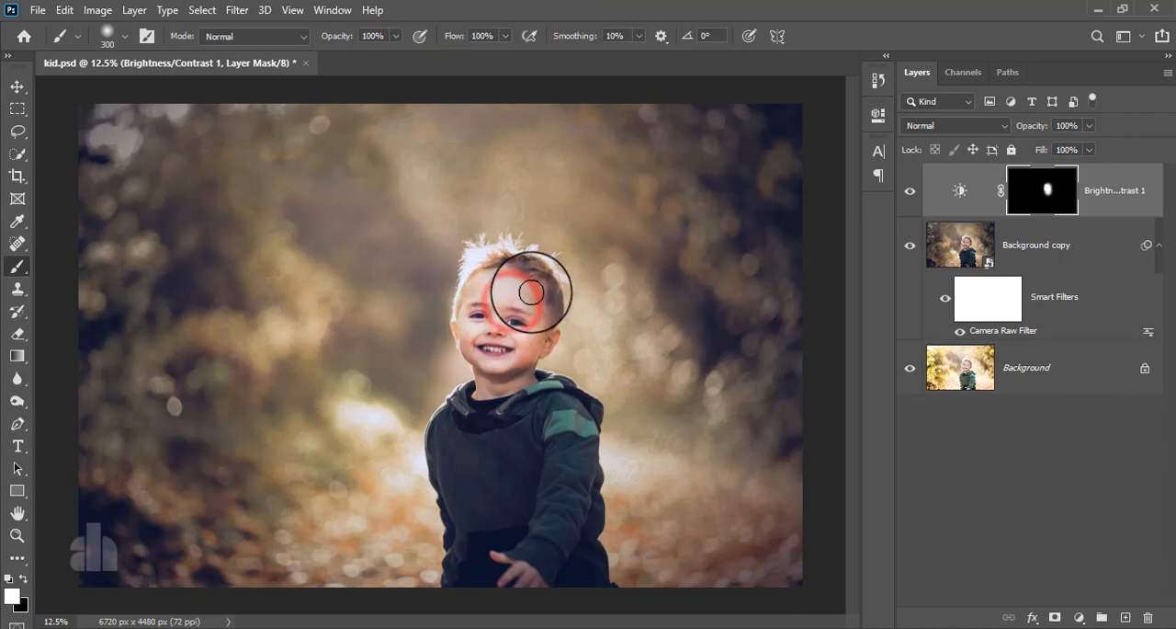
mouse_move(531, 291)
left_mouse_down()
mouse_move(539, 356)
mouse_move(543, 339)
left_mouse_up()
key("bracketleft")
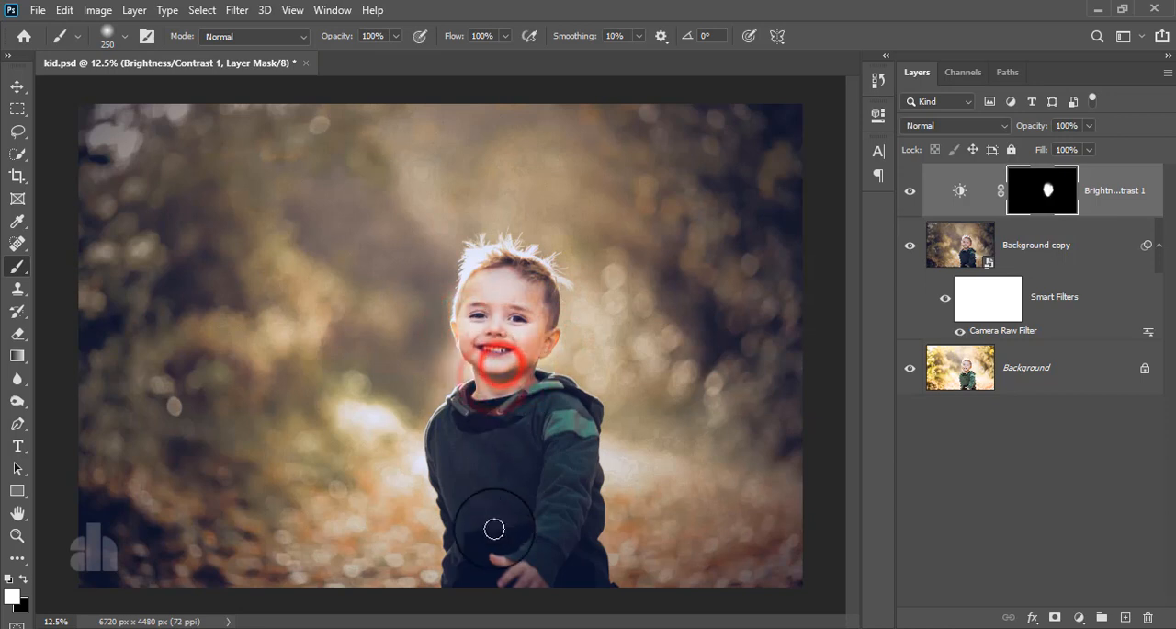
Reveal the brightening on the child's hand with a 250 px brush and go over the face again at 400 px
mouse_move(496, 554)
left_mouse_down()
mouse_move(561, 600)
mouse_move(523, 581)
mouse_move(551, 620)
mouse_move(497, 554)
mouse_move(521, 590)
left_mouse_up()
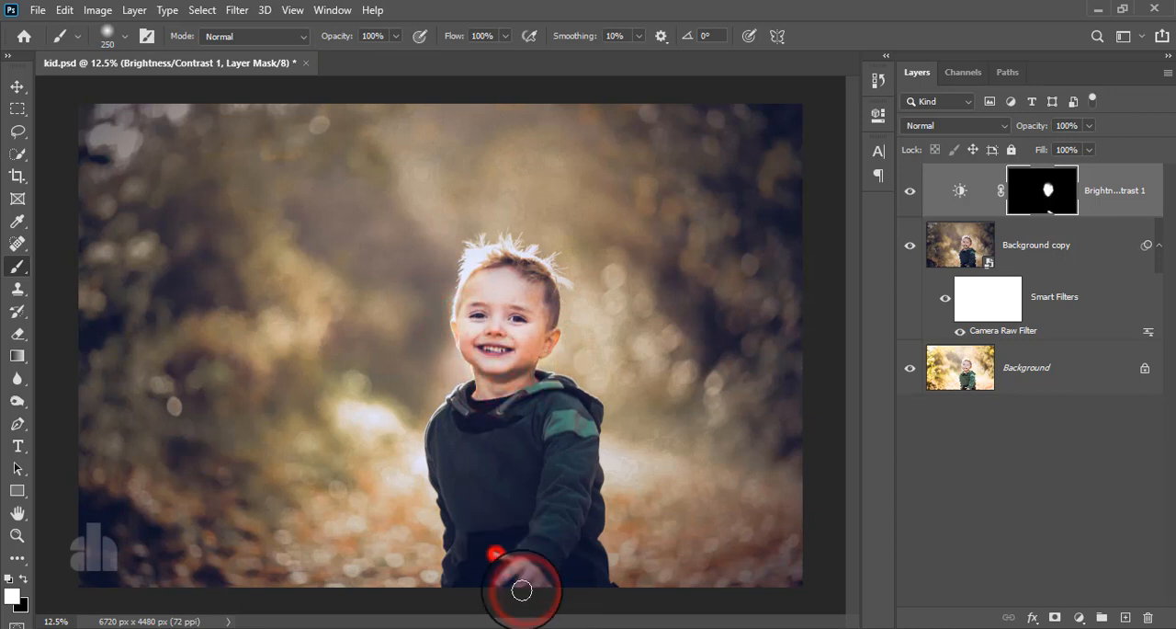
key("bracketright")
key("bracketright")
left_click(508, 338)
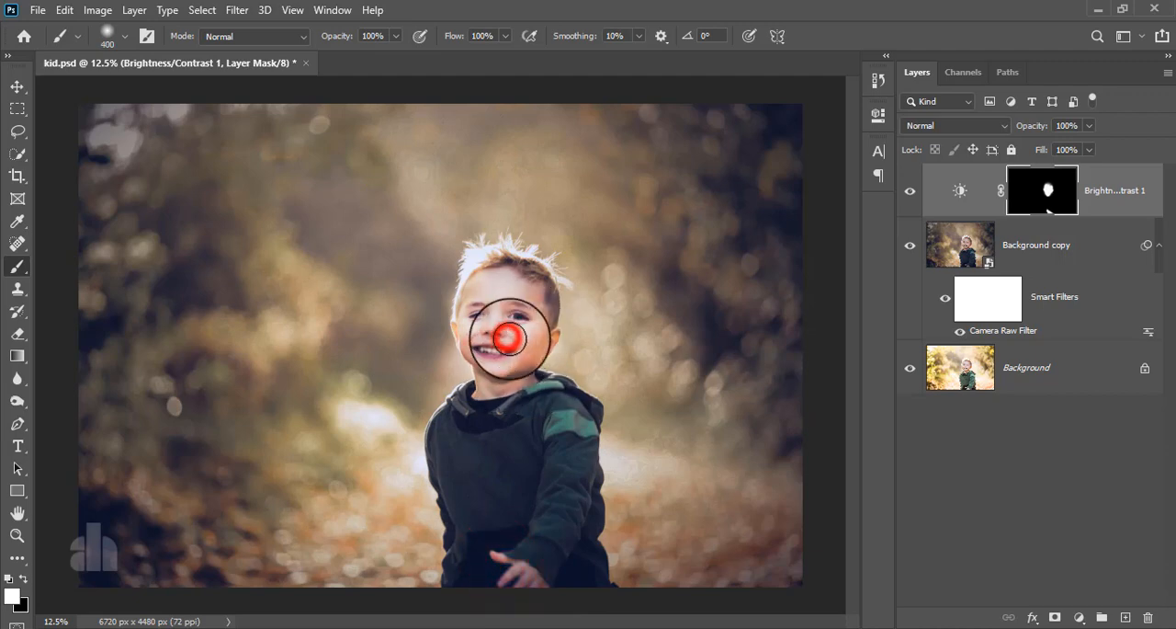
mouse_move(509, 339)
left_mouse_down()
mouse_move(493, 370)
mouse_move(496, 286)
mouse_move(514, 277)
mouse_move(532, 295)
mouse_move(530, 261)
mouse_move(531, 305)
mouse_move(545, 300)
mouse_move(545, 286)
mouse_move(523, 373)
mouse_move(487, 303)
left_mouse_up()
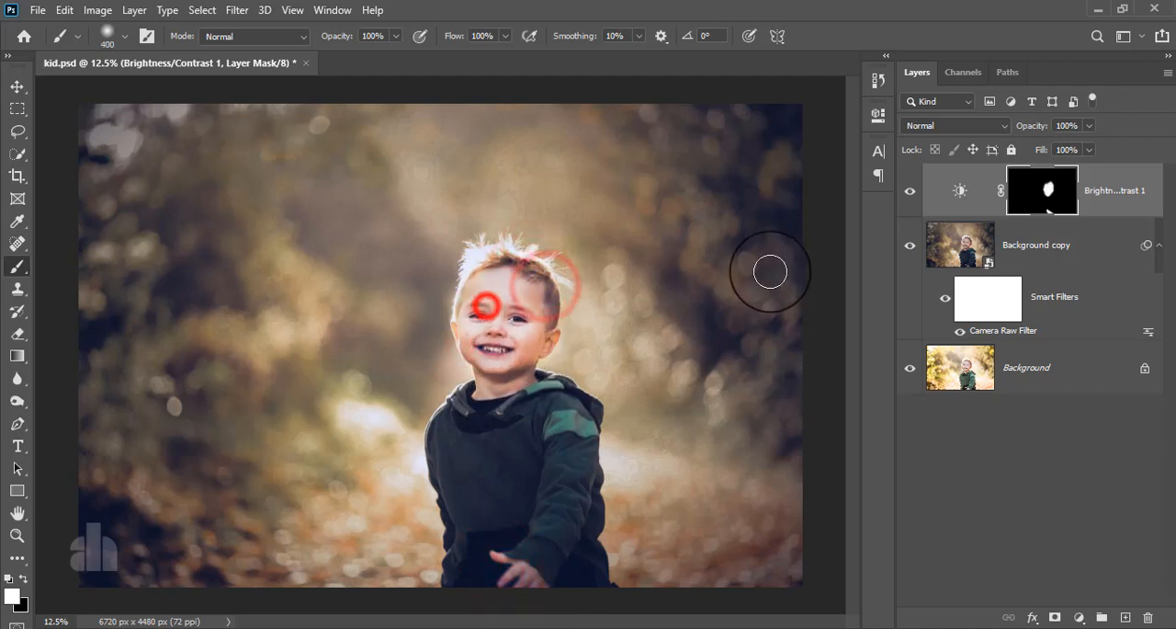
Compare the portrait with and without the Brightness/Contrast adjustment
left_click(905, 191)
left_click(903, 192)
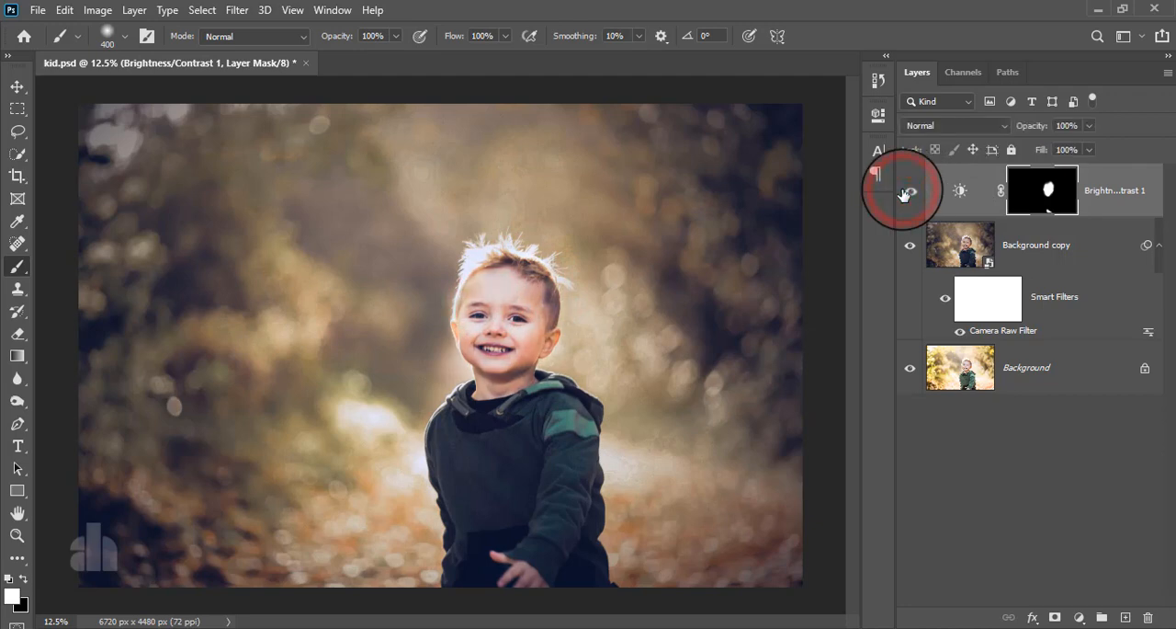
left_click(903, 192)
left_click(903, 192)
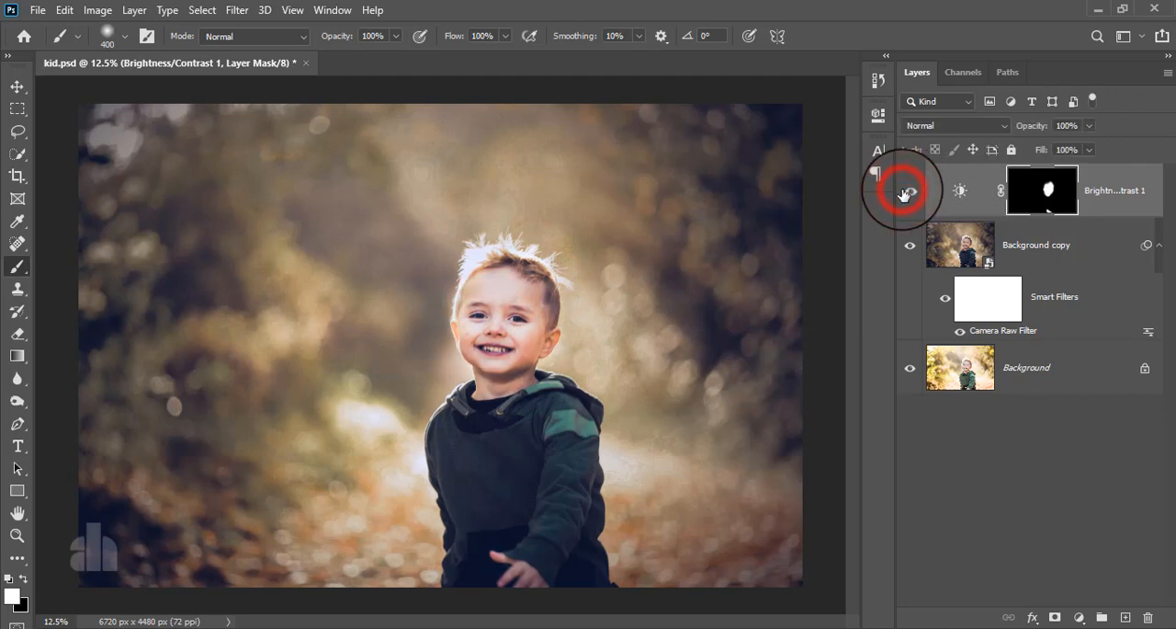
Stamp all visible layers into a new top layer and convert it for smart filters
left_click(1107, 192)
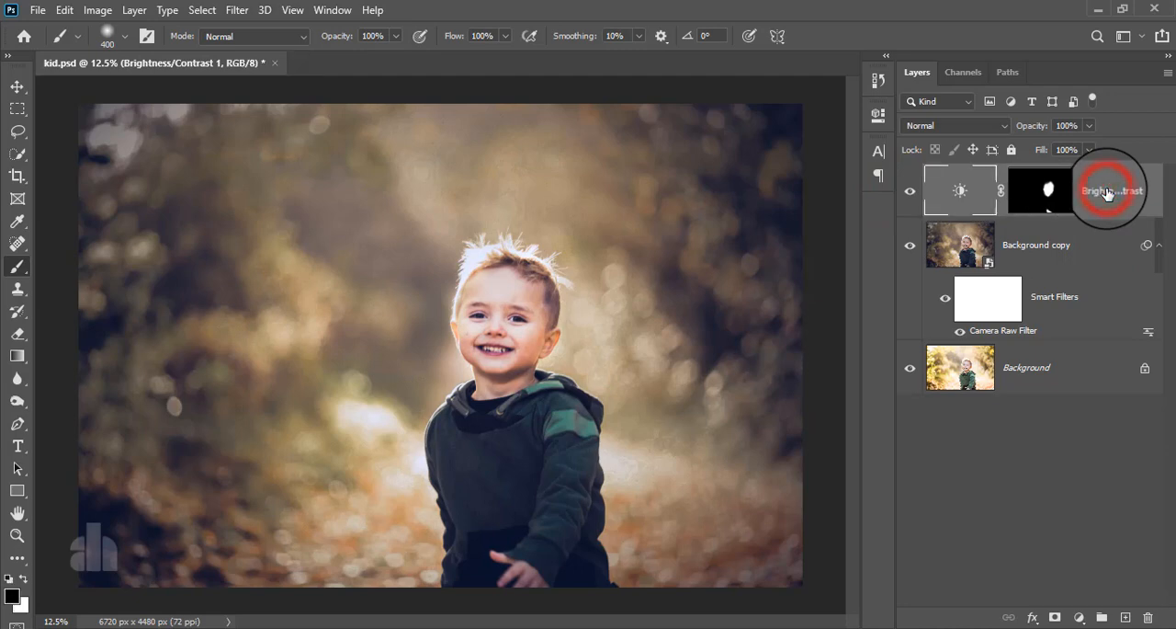
key("ctrl+alt+shift+e")
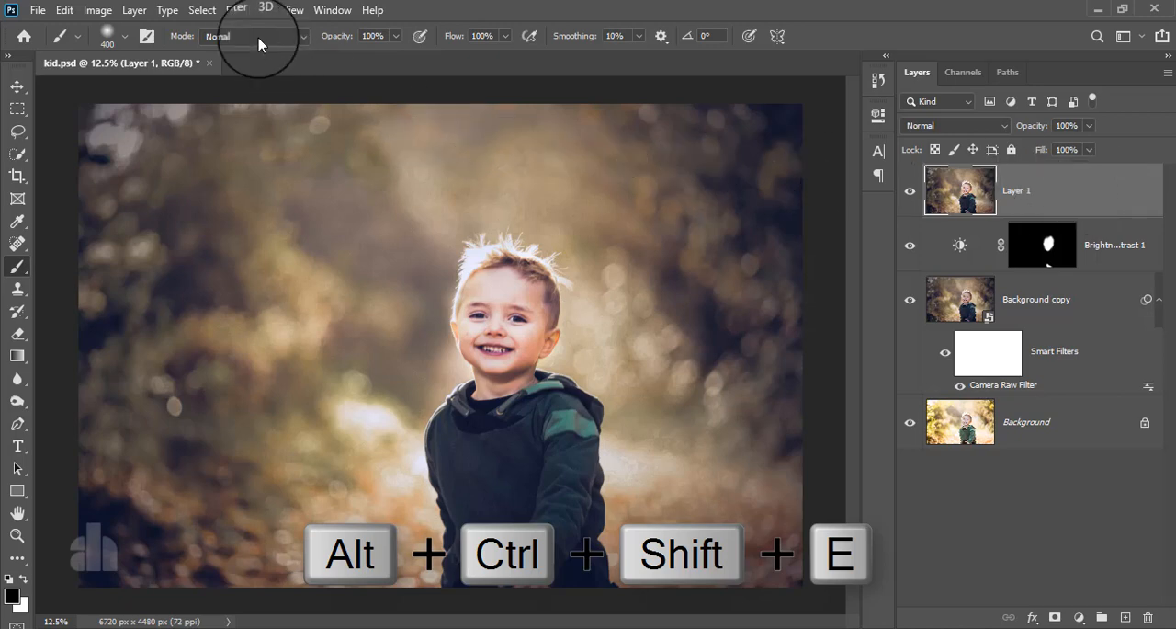
left_click(238, 13)
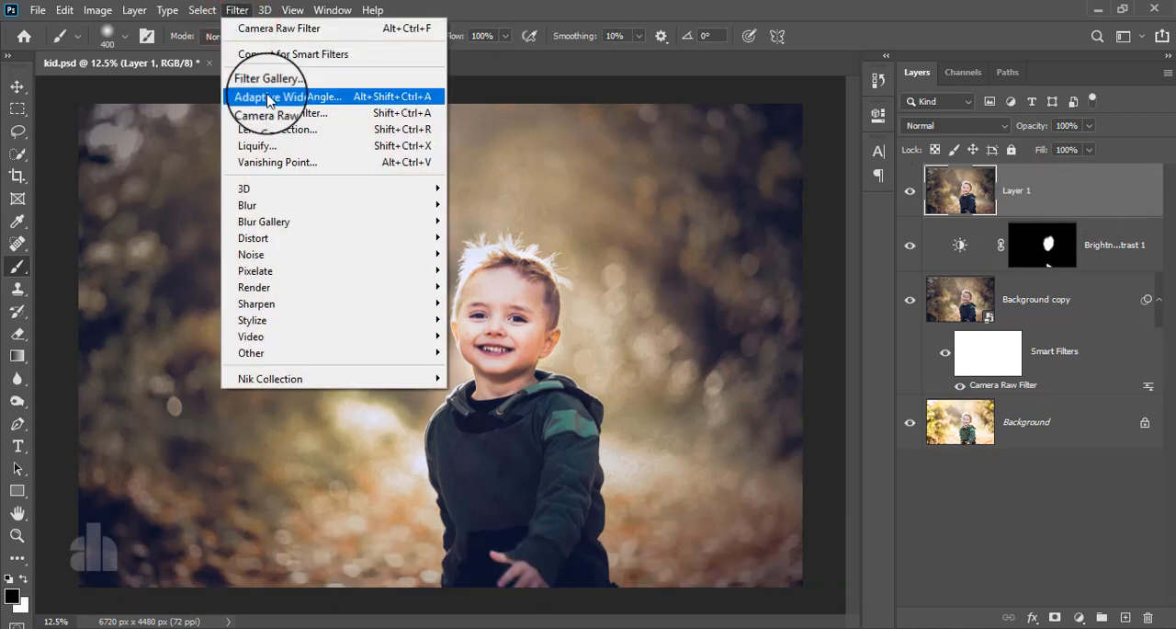
left_click(271, 57)
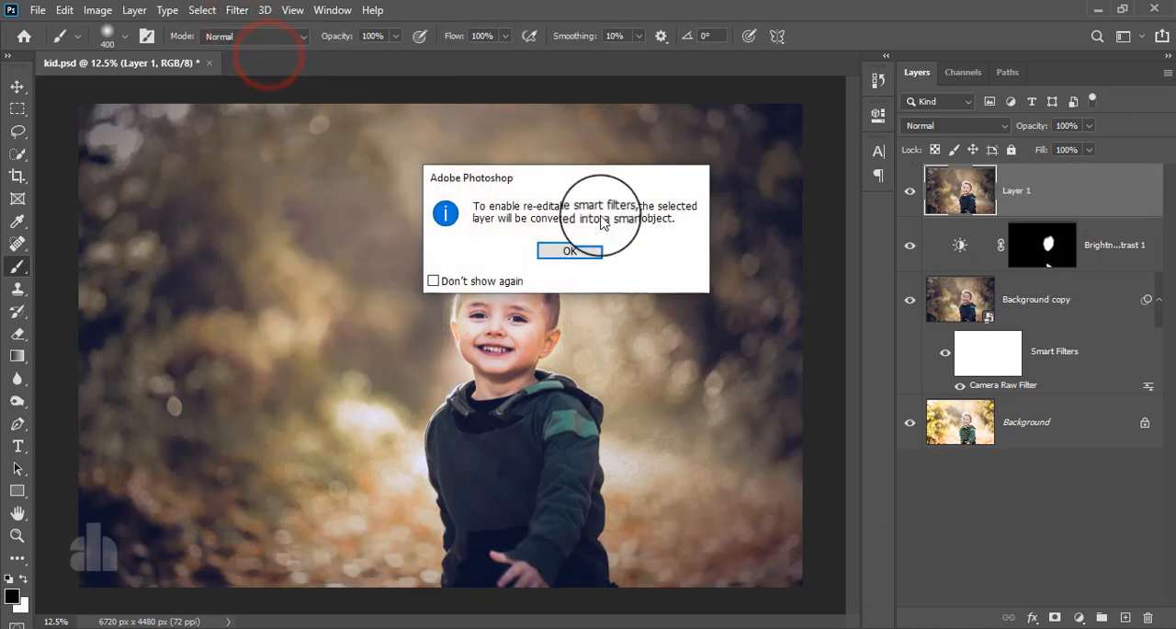
left_click(499, 249)
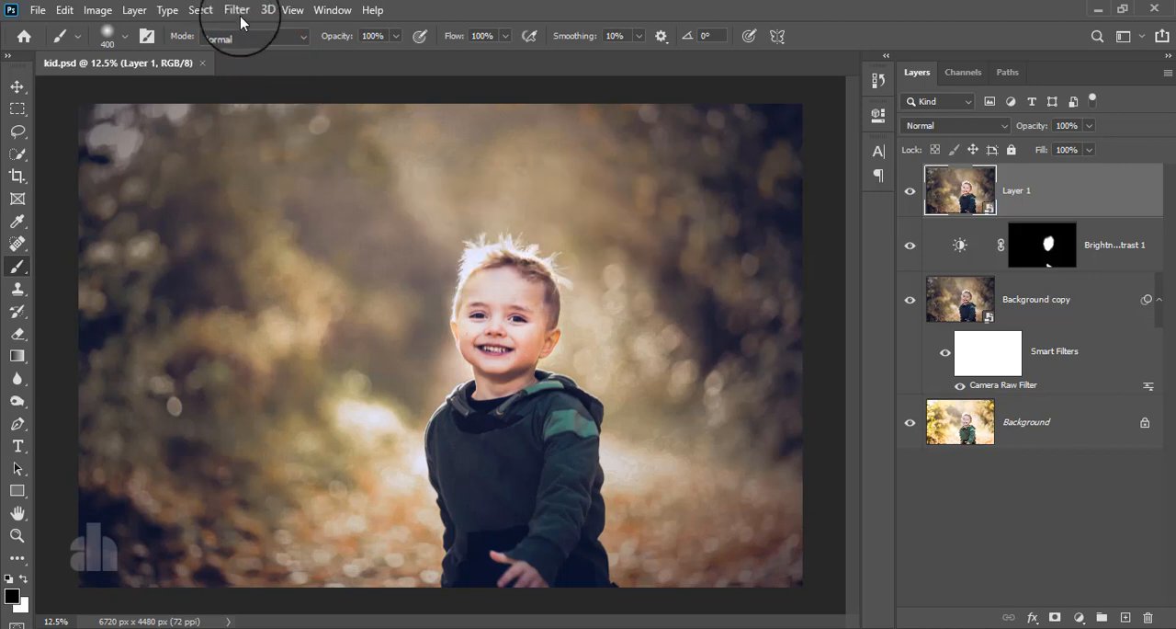
Apply the Color Efex Pro 4 Cross Processing filter to the stamped layer using method T04 from the C41 to E6 group
left_click(237, 10)
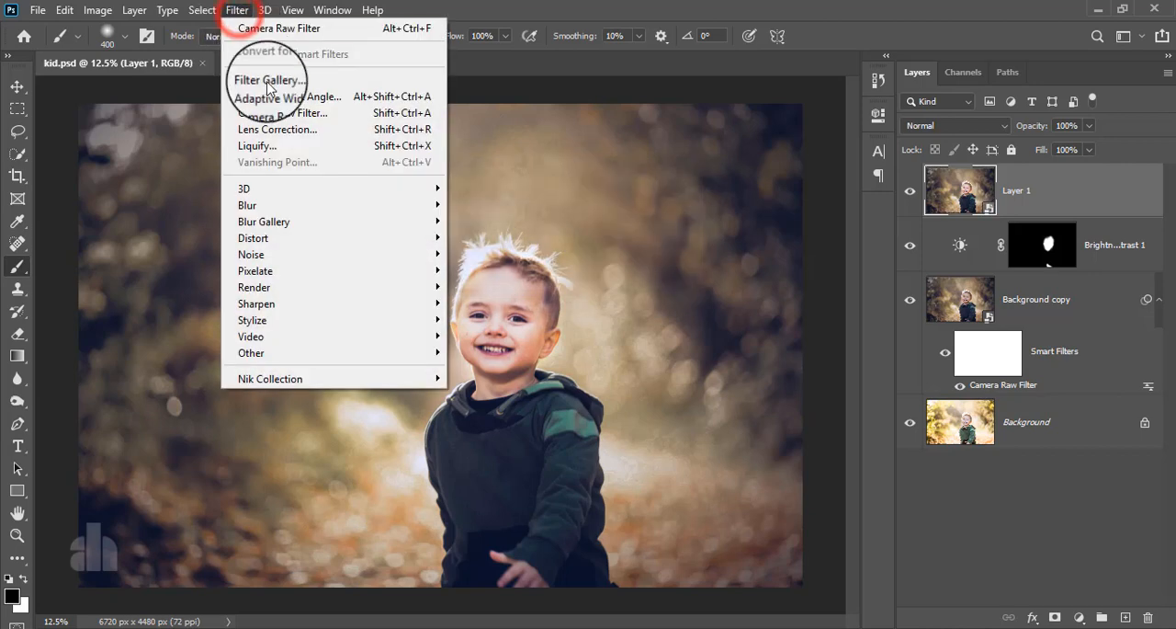
left_click(303, 379)
left_click(487, 398)
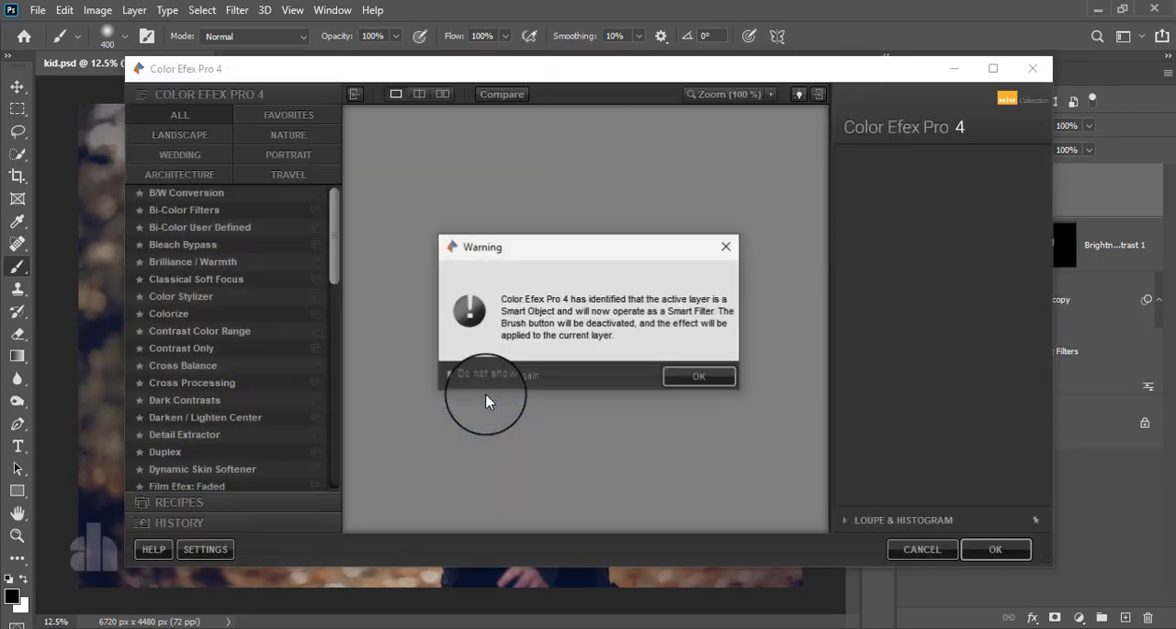
left_click(671, 377)
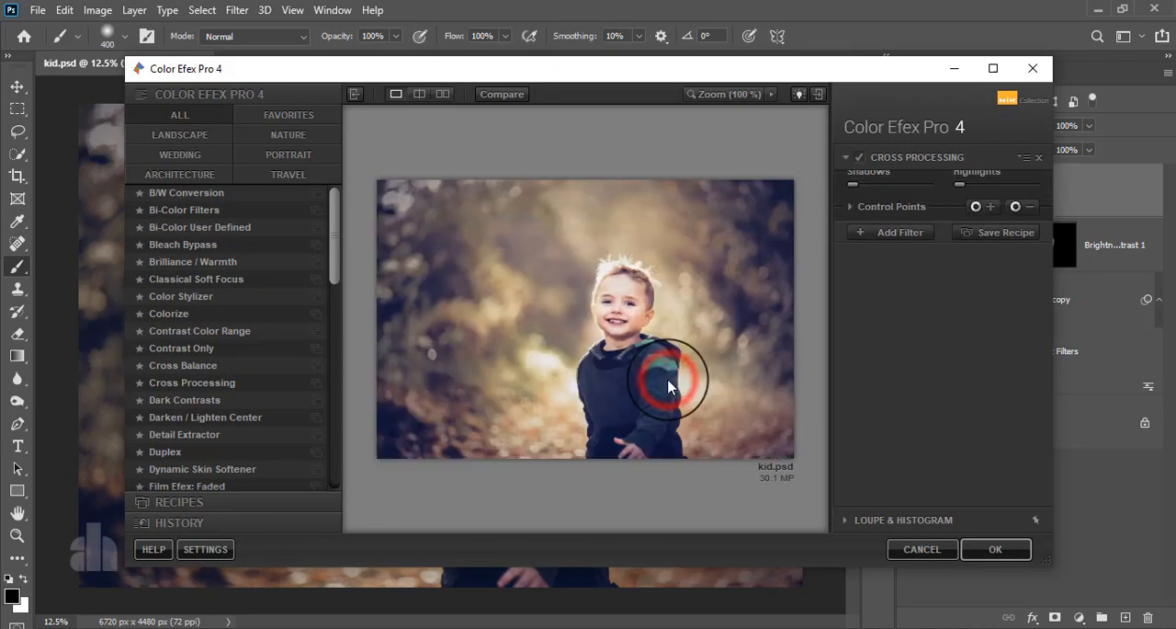
left_click(191, 383)
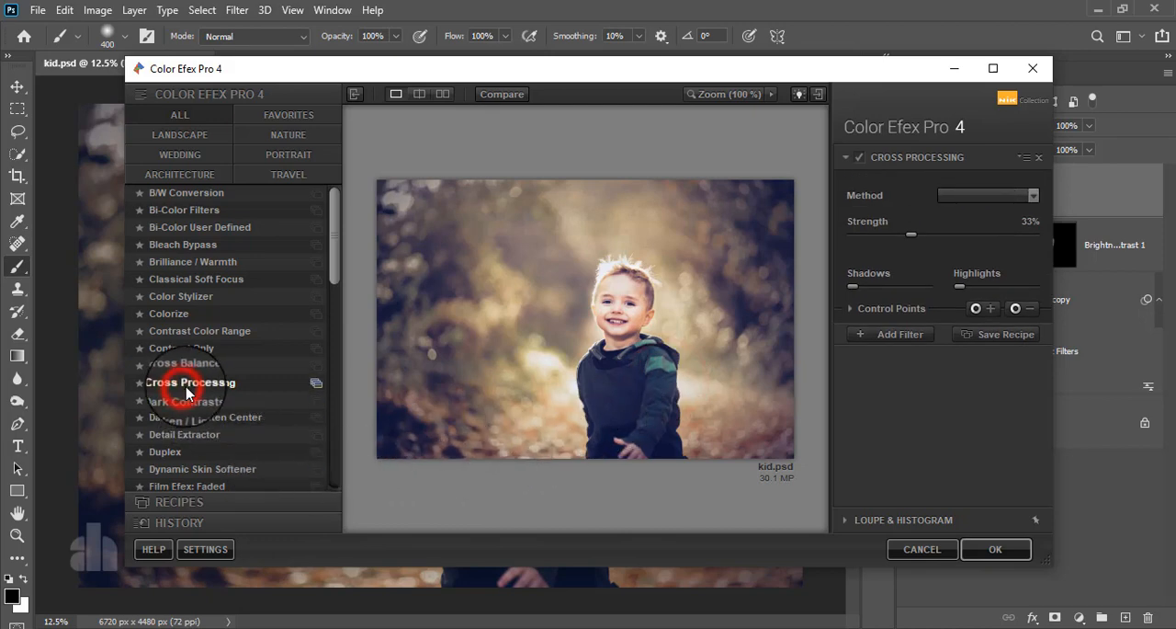
left_click(954, 195)
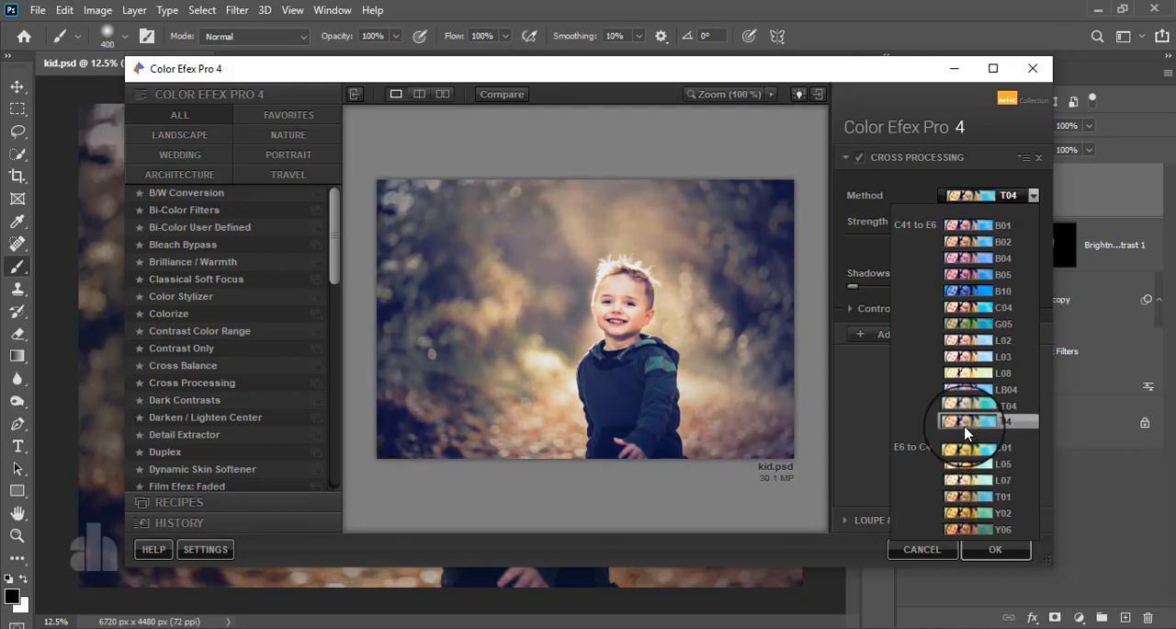
left_click(965, 424)
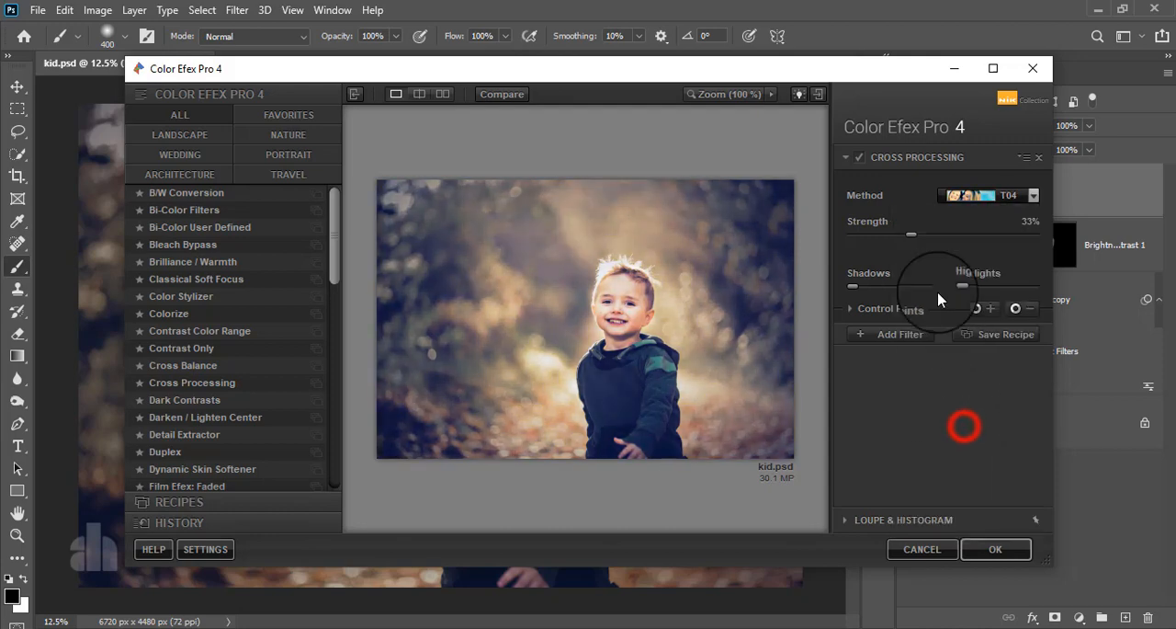
left_click(858, 159)
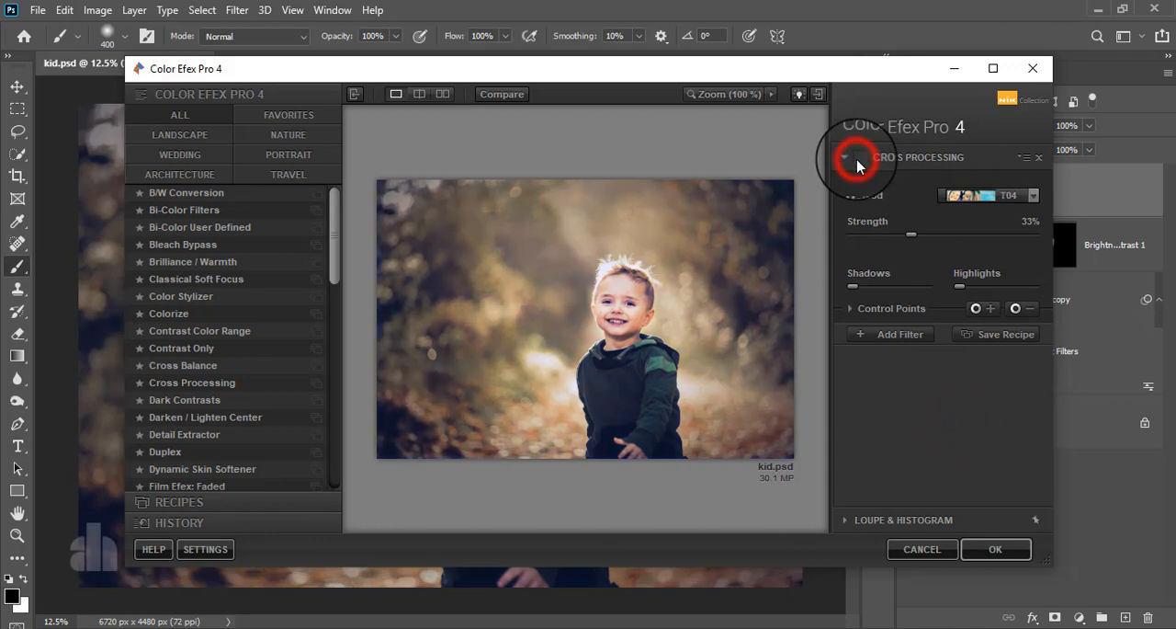
left_click(995, 549)
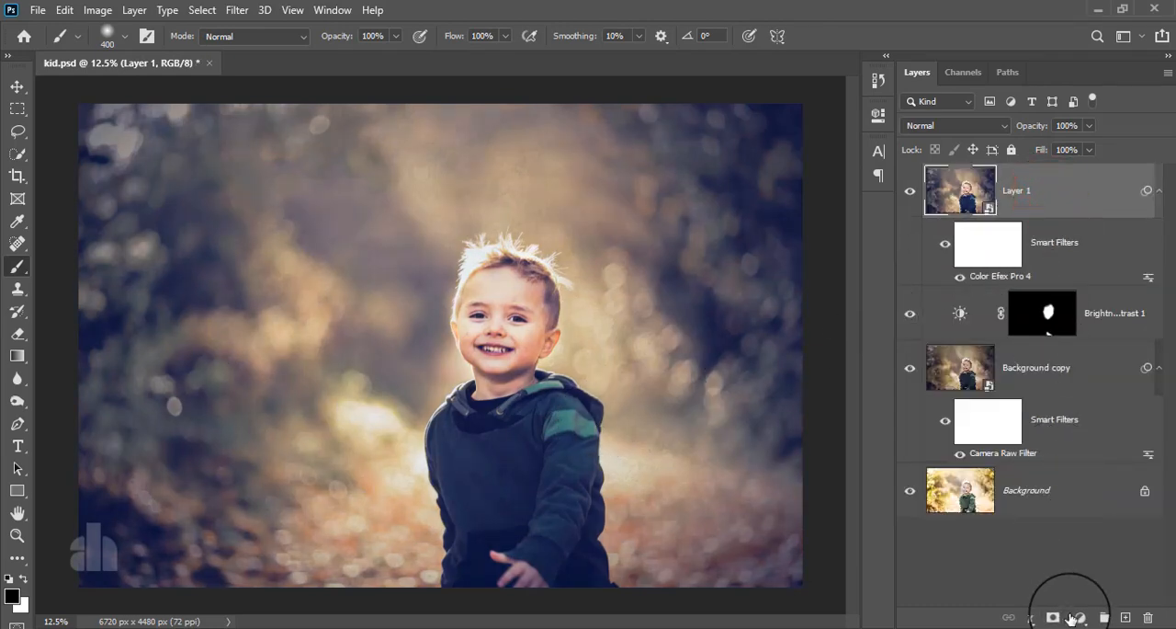
Add a Levels adjustment layer with input black at 9 and input white at 240, and compare the portrait with and without it
left_click(1078, 616)
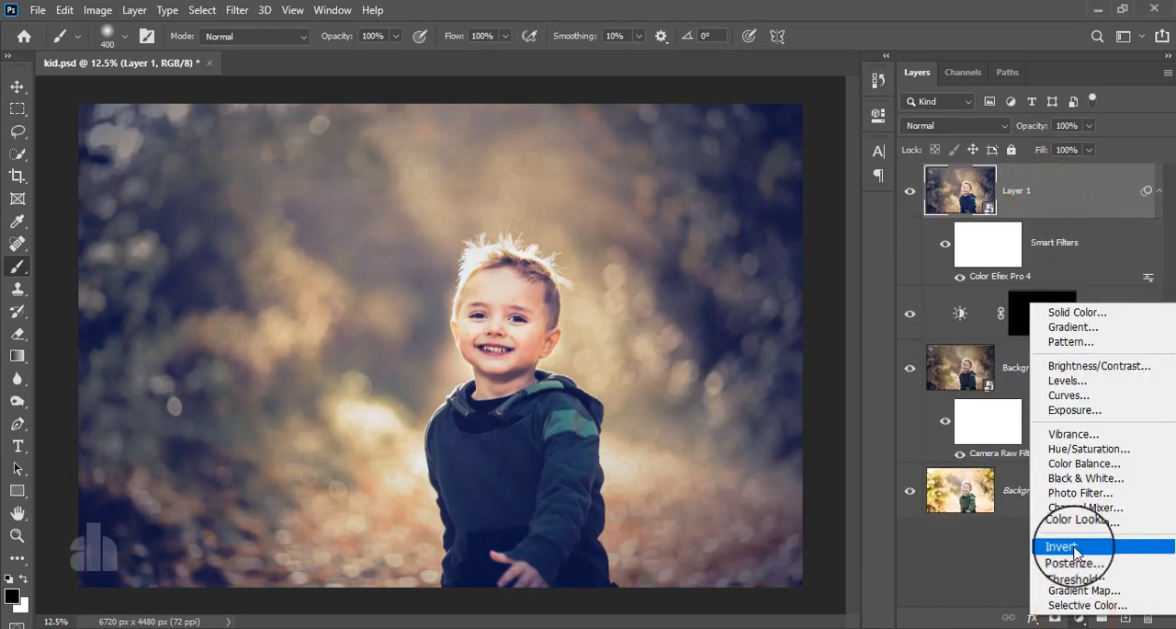
left_click(1071, 382)
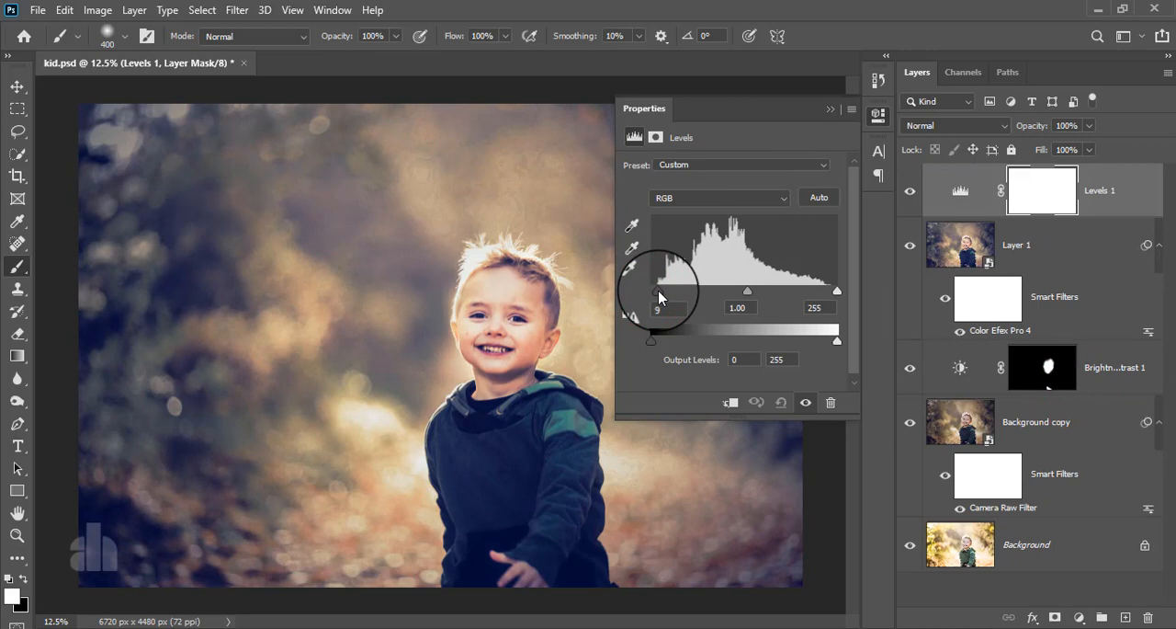
left_click_drag(836, 290, 830, 291)
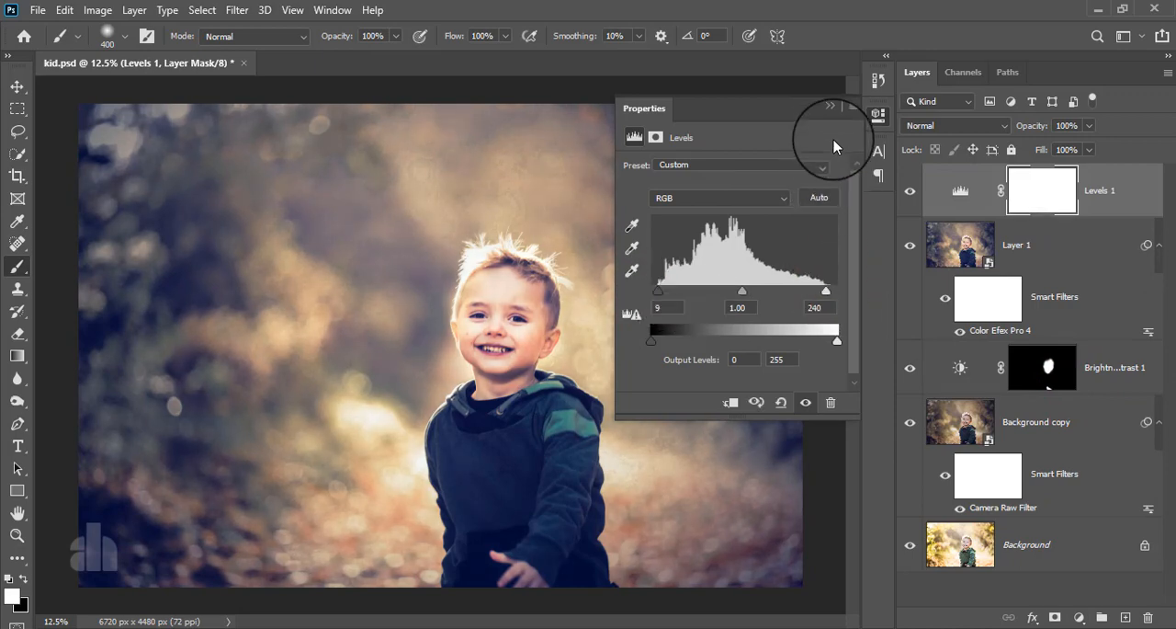
left_click(828, 111)
left_click(909, 191)
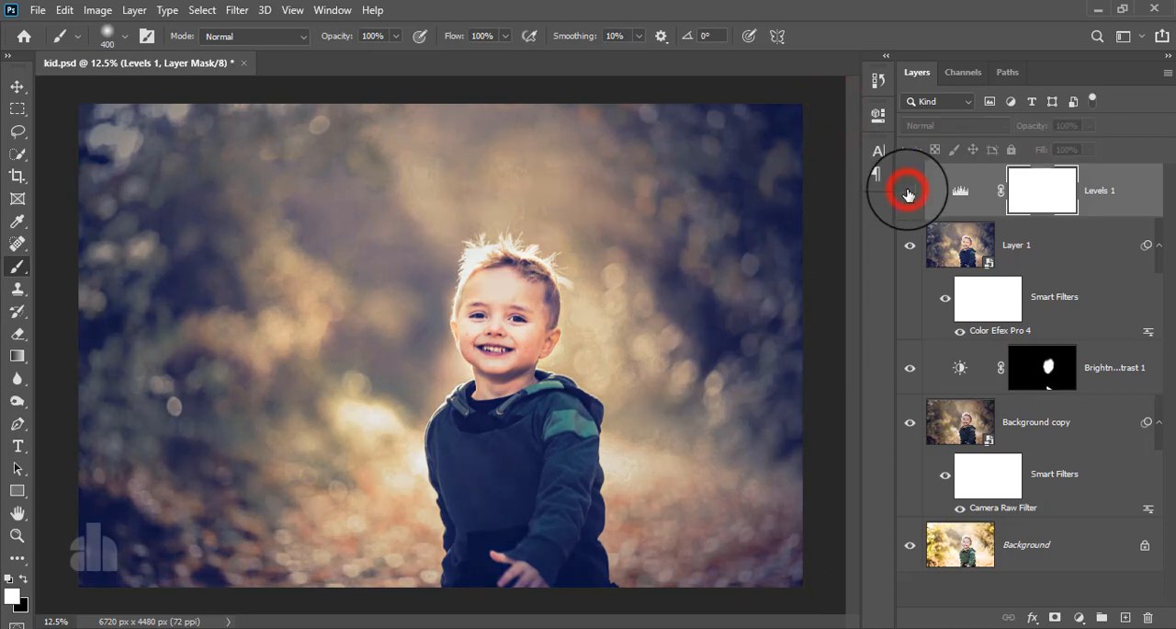
left_click(909, 191)
Stamp all visible layers into a new layer above the Levels adjustment and convert it for smart filters
left_click(1121, 193)
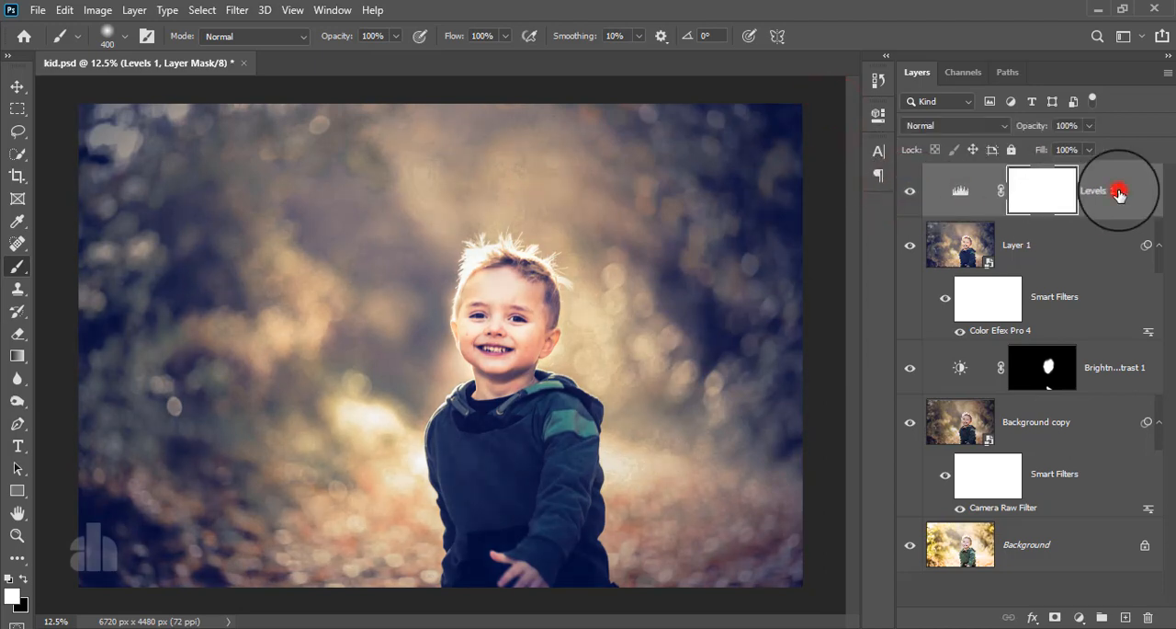
key("ctrl+alt+shift+e")
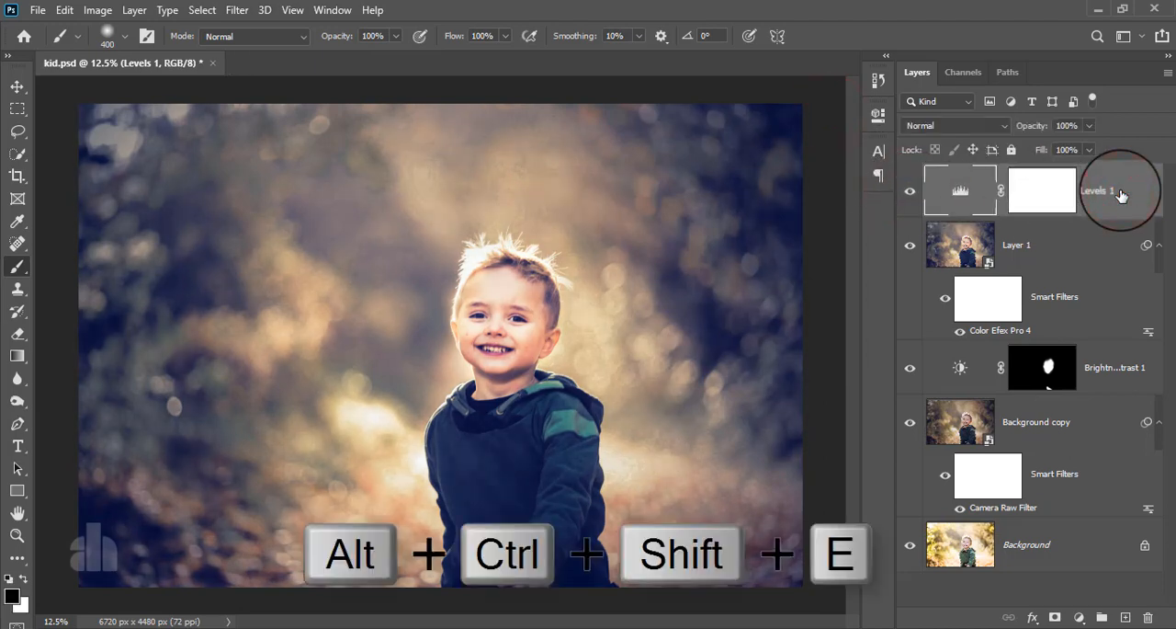
left_click(236, 10)
left_click(267, 54)
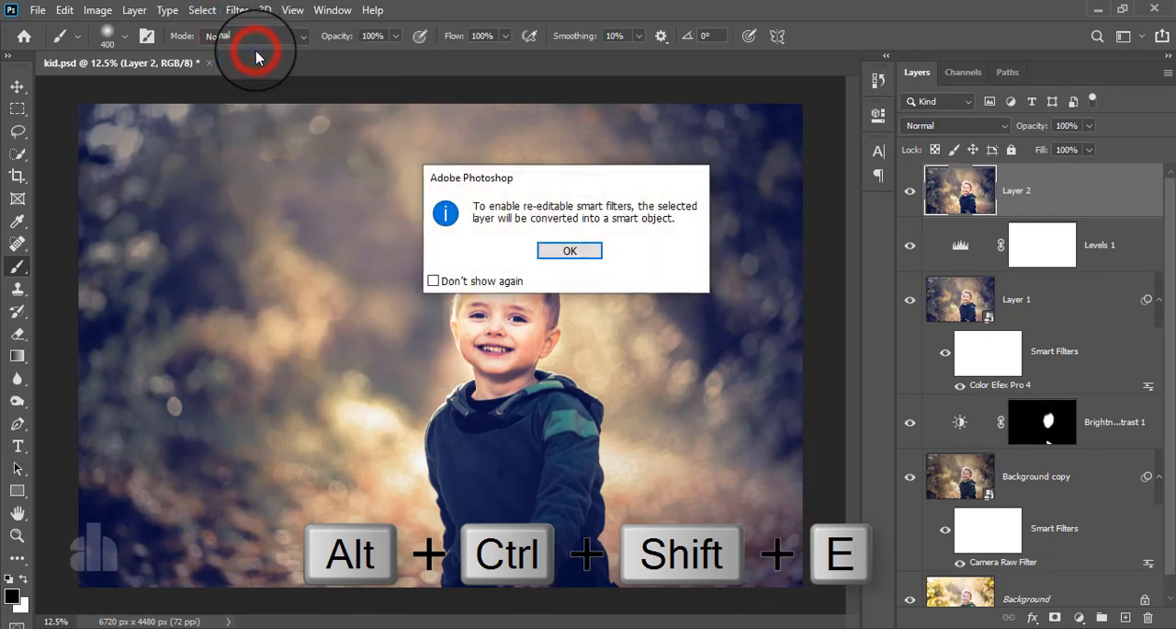
left_click(540, 250)
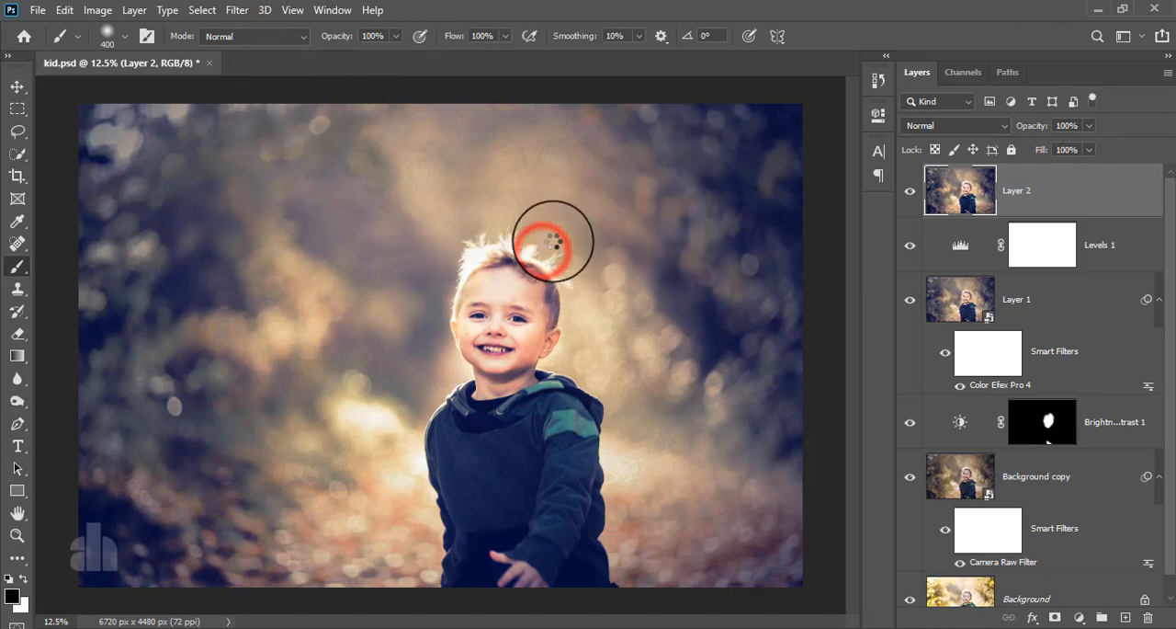
Start a Camera Raw filter on the new stamped layer with Exposure +0.20, Highlights -3 and Shadows +14
left_click(237, 10)
left_click(250, 114)
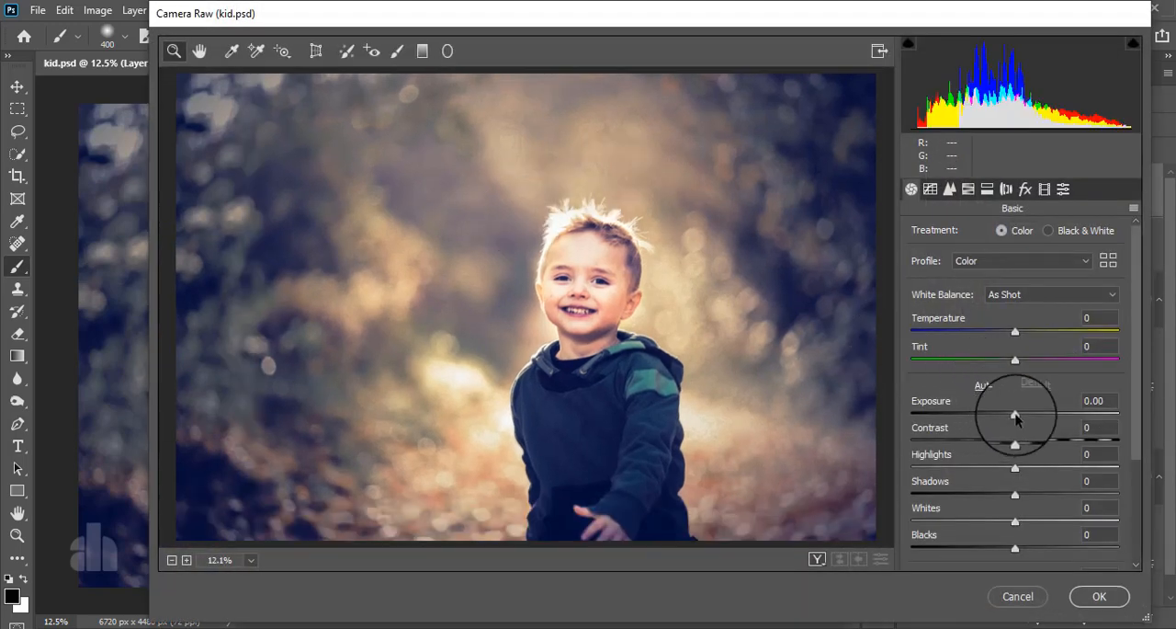
left_click_drag(1016, 415, 1021, 417)
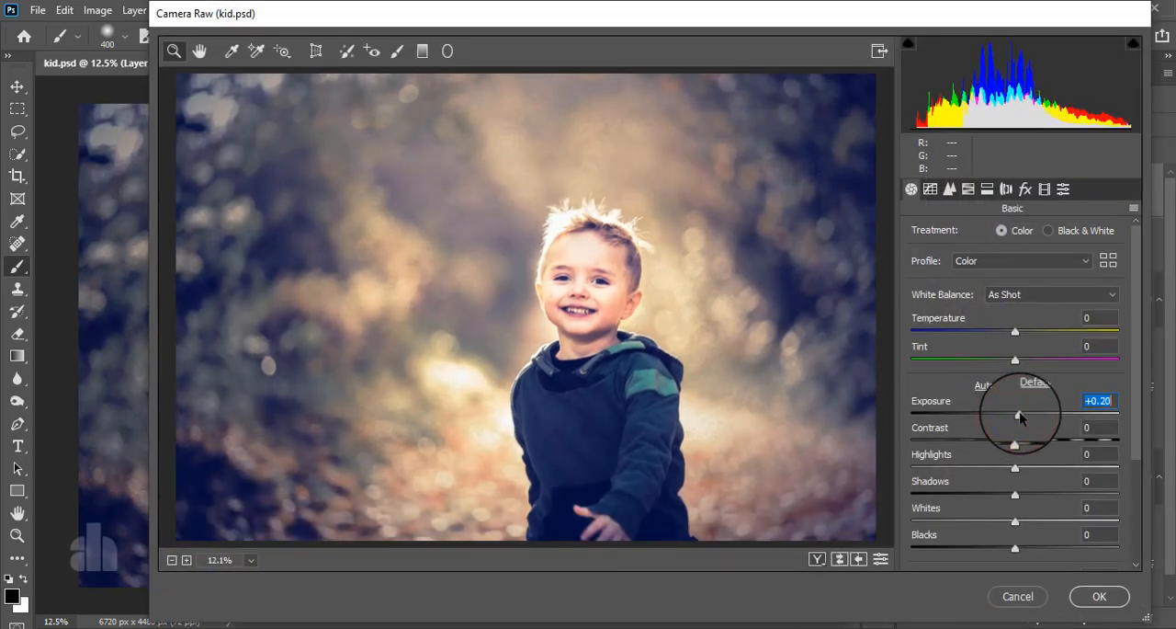
scroll(1025, 458, "down", 3)
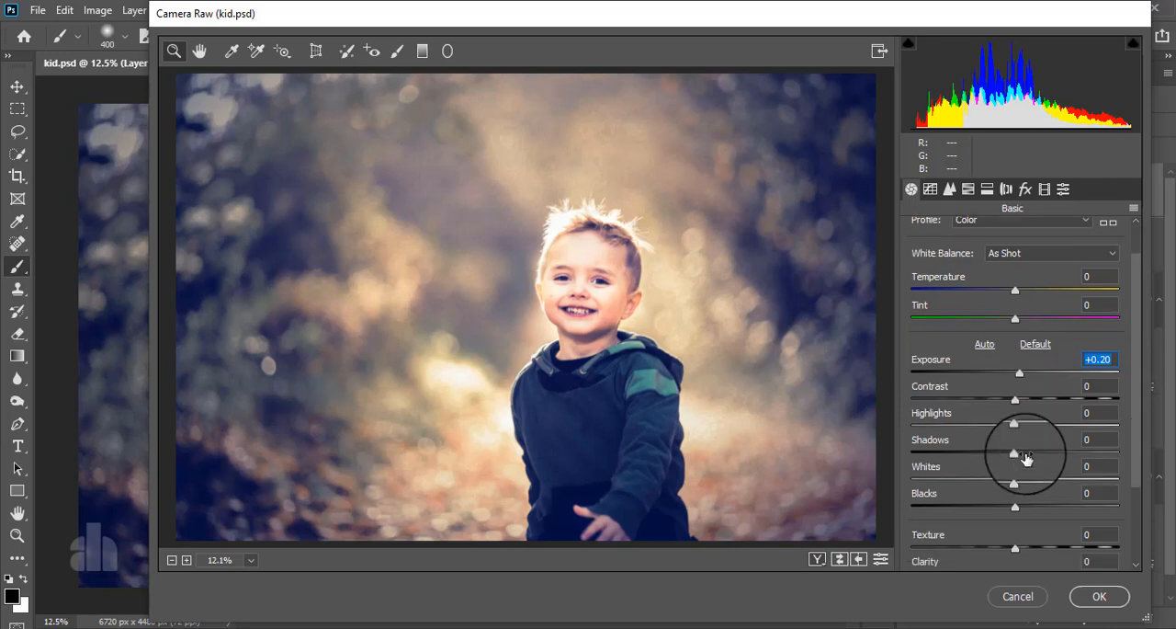
left_click_drag(1015, 391, 1030, 415)
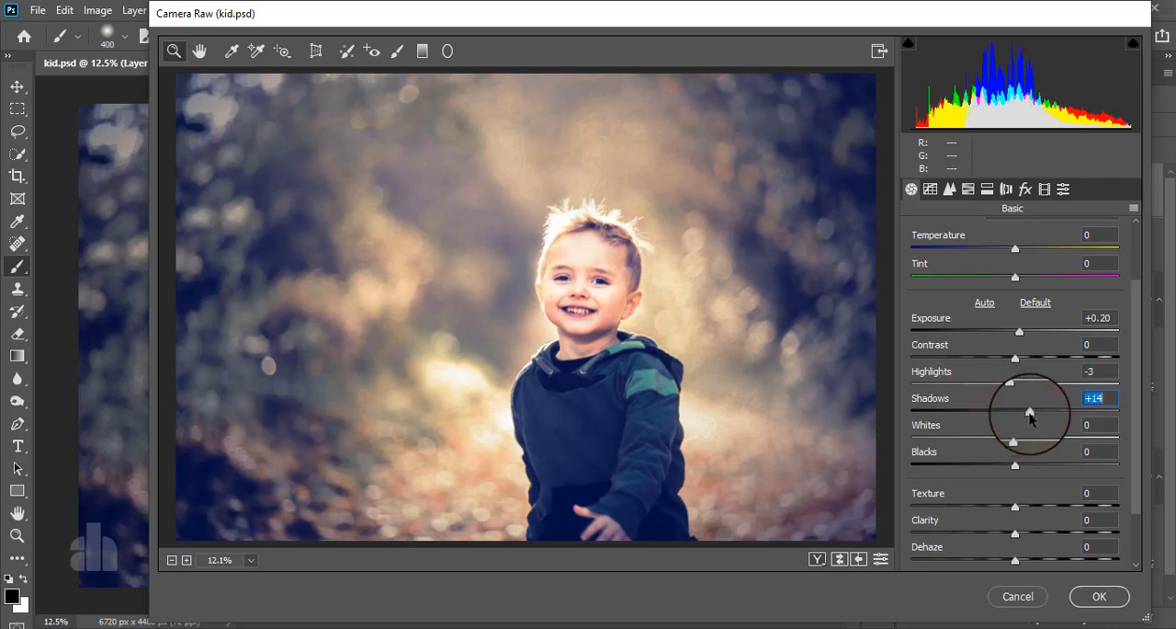
scroll(1023, 485, "down", 2)
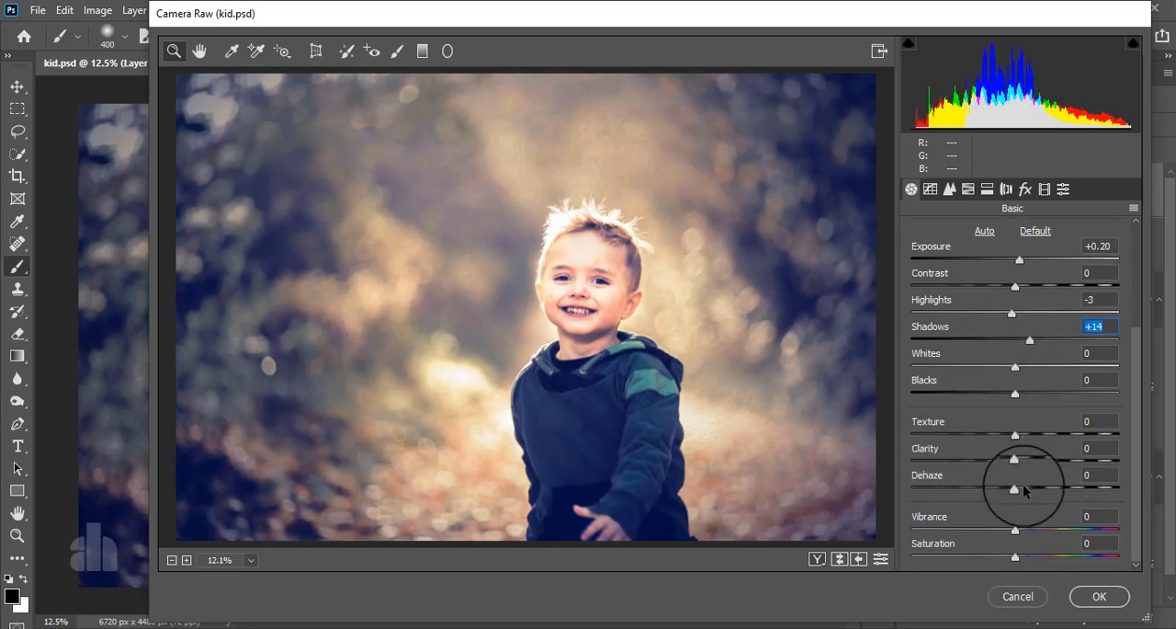
In the HSL adjustments, set Yellows to saturation -15 and luminance -8, and Oranges to saturation +5 and luminance -1
left_click(967, 189)
left_click(985, 240)
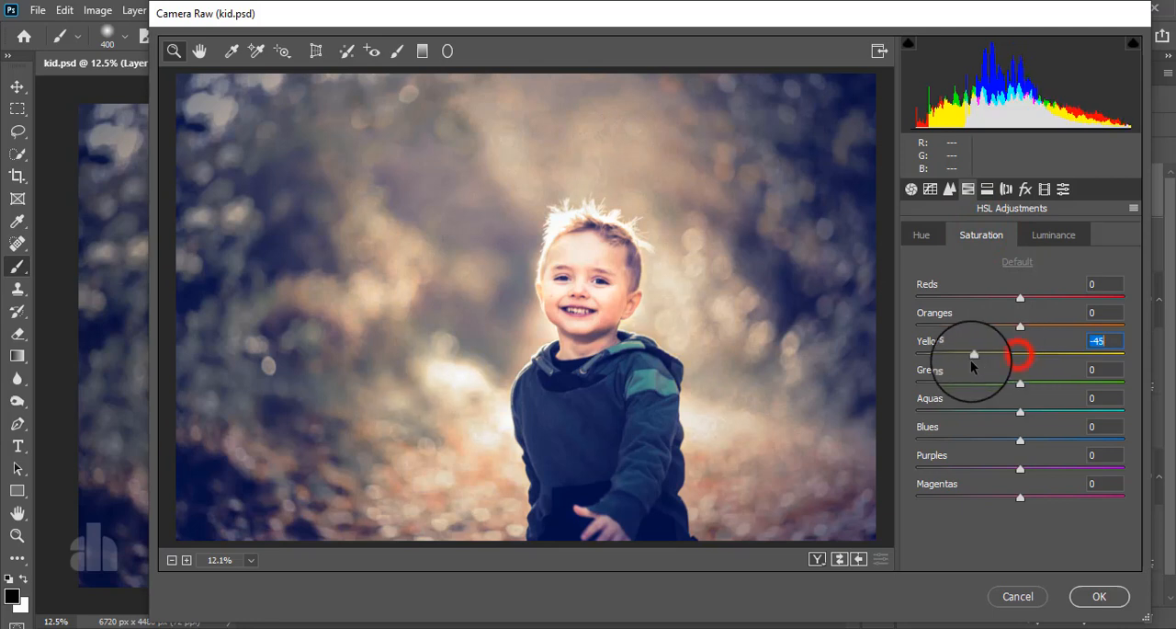
left_click_drag(970, 360, 1002, 365)
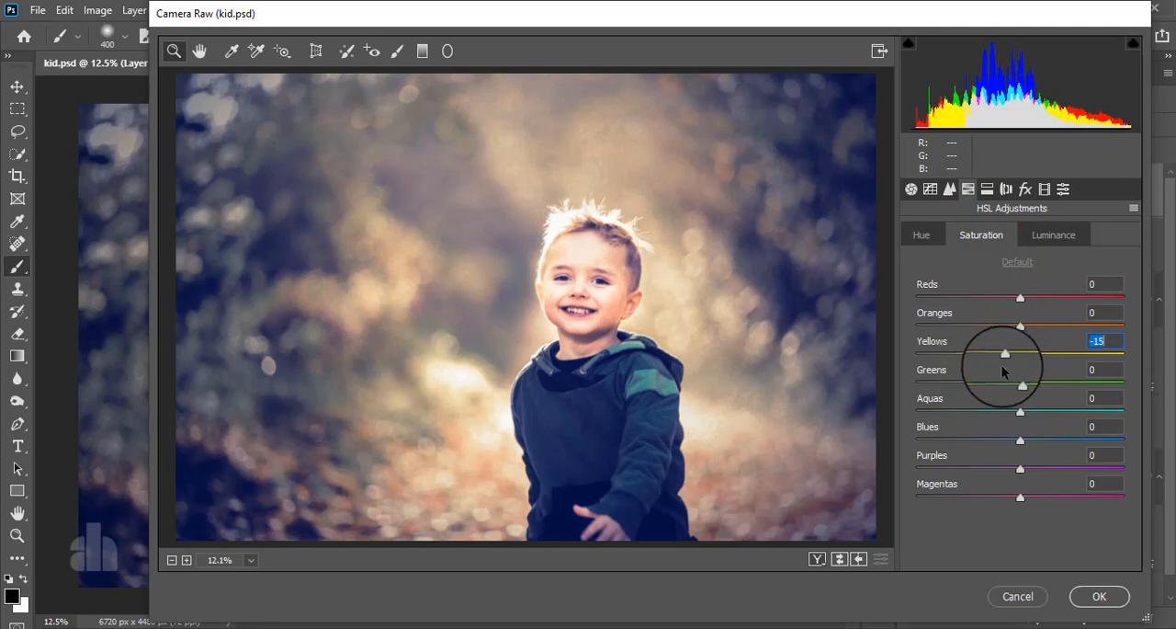
left_click(1039, 234)
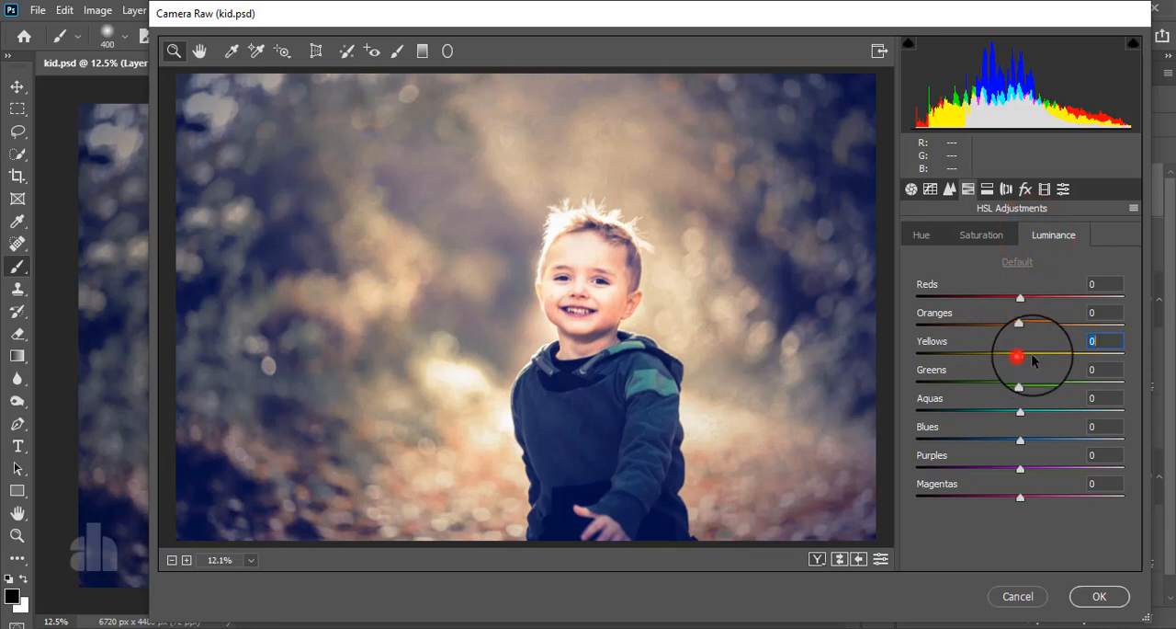
left_click_drag(1032, 355, 1015, 371)
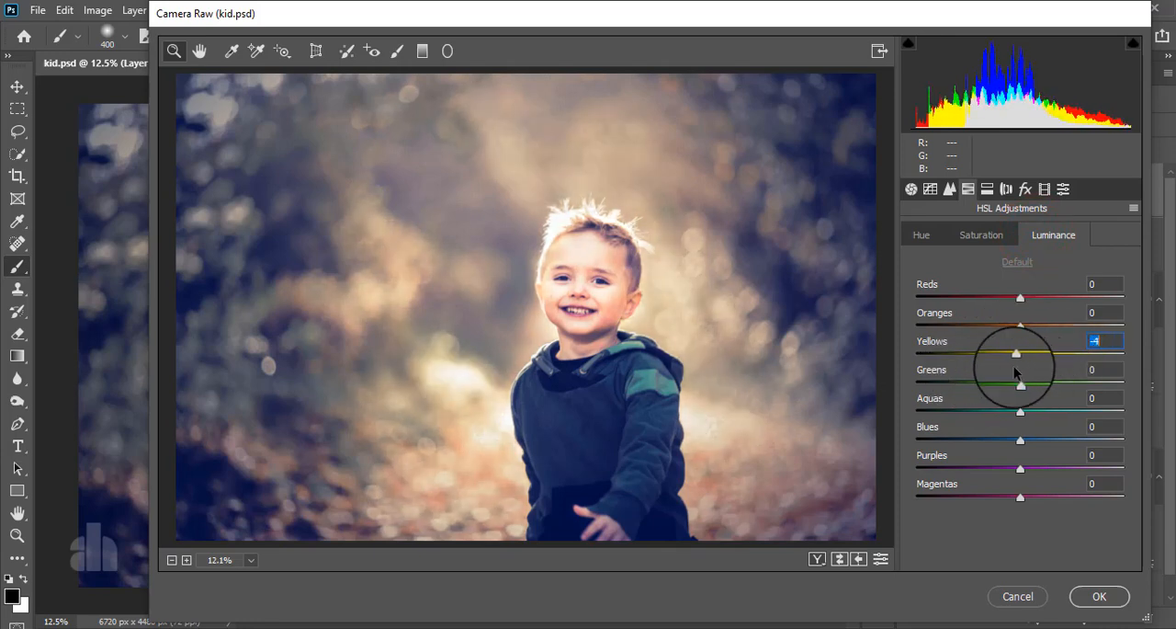
mouse_move(1020, 324)
left_mouse_down()
mouse_move(1060, 327)
mouse_move(1015, 342)
left_mouse_up()
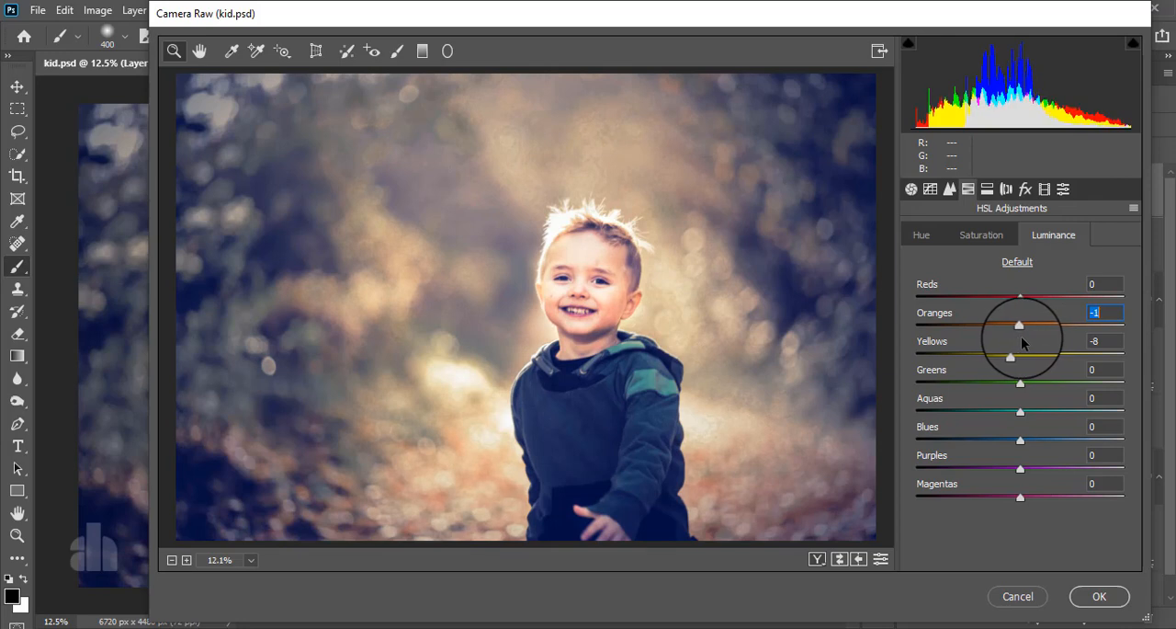
left_click(982, 234)
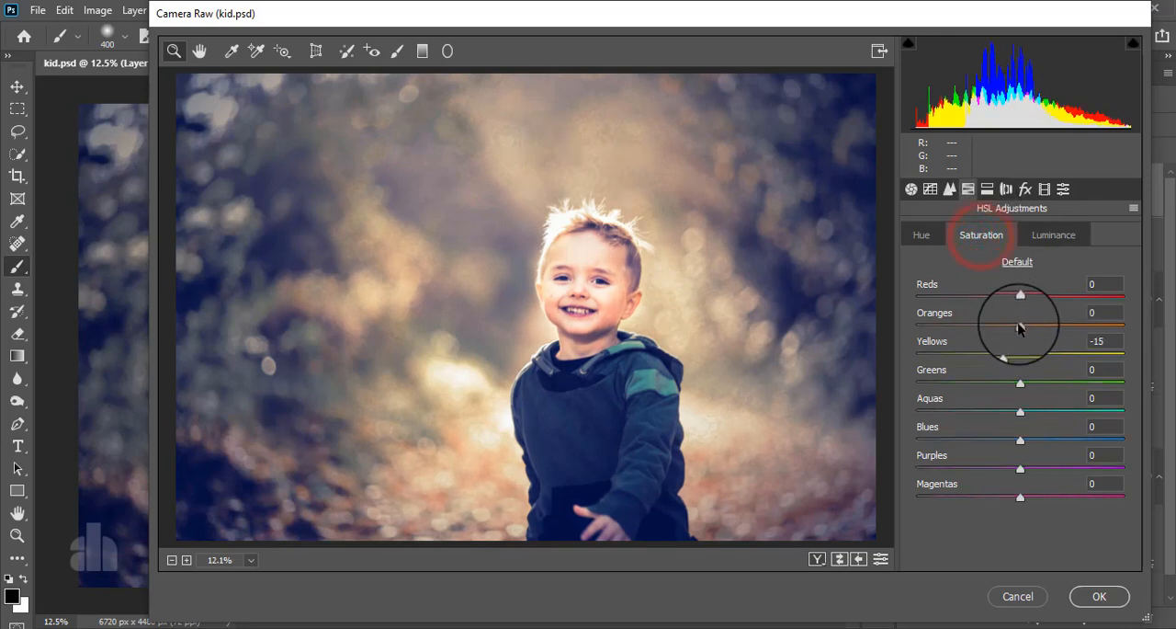
mouse_move(1018, 323)
left_mouse_down()
mouse_move(1051, 329)
mouse_move(974, 328)
mouse_move(1061, 336)
mouse_move(1024, 333)
left_mouse_up()
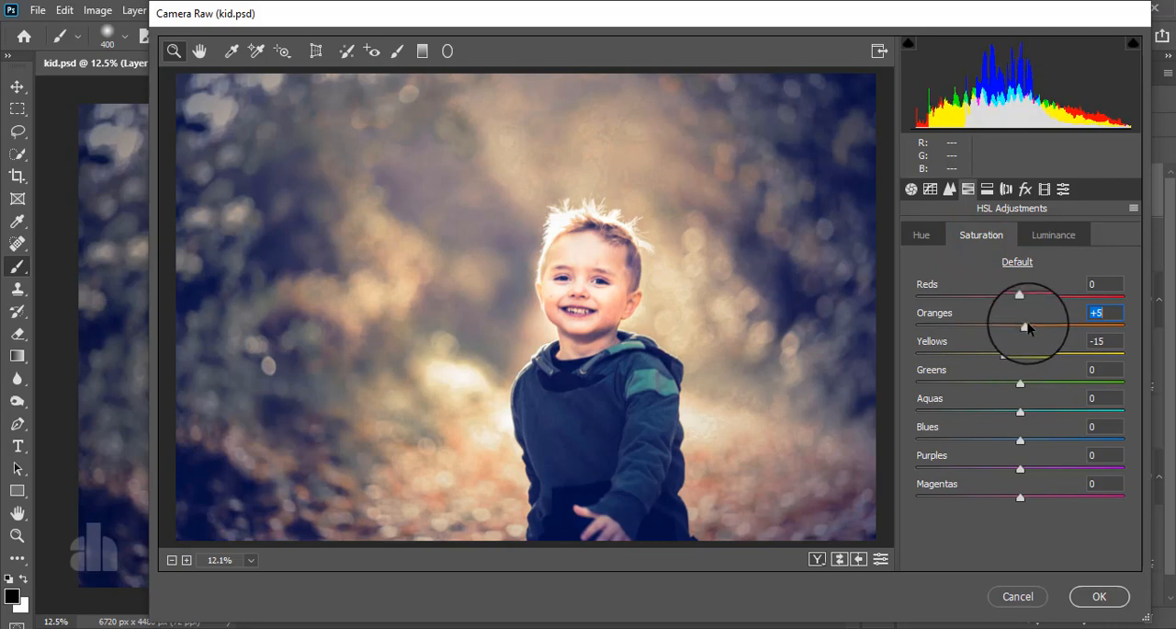
Add a post-crop vignette with Amount -17, Midpoint 0, Roundness +46 and Feather 91, and apply the Camera Raw filter
left_click(1026, 188)
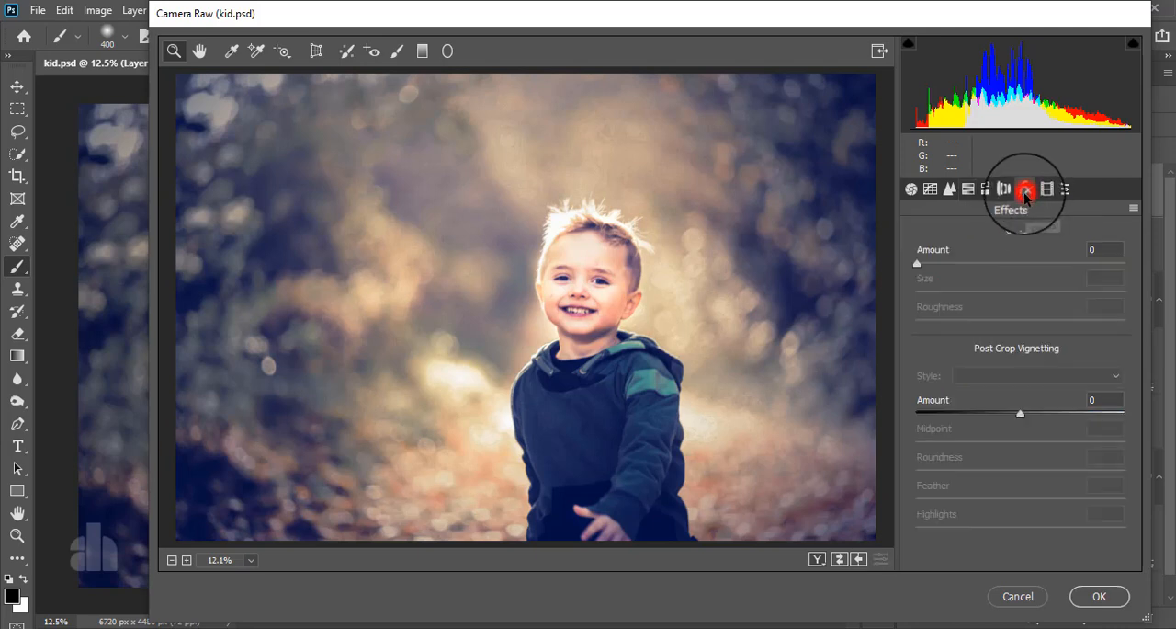
left_click_drag(1018, 414, 997, 420)
left_click_drag(1020, 502, 1106, 499)
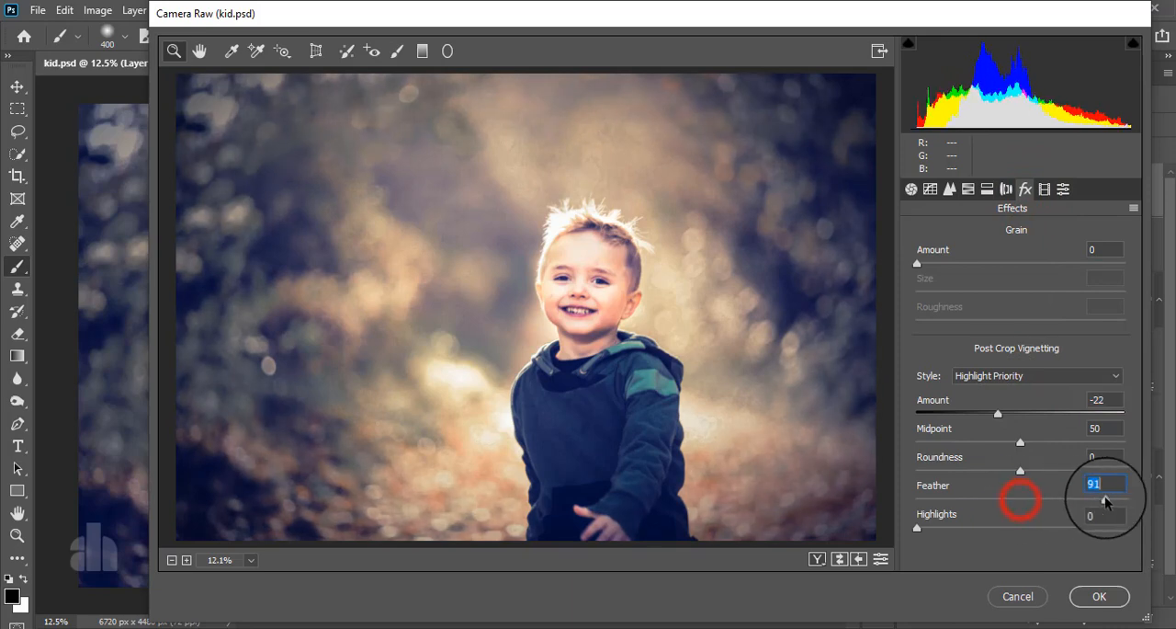
left_click_drag(1021, 473, 1069, 475)
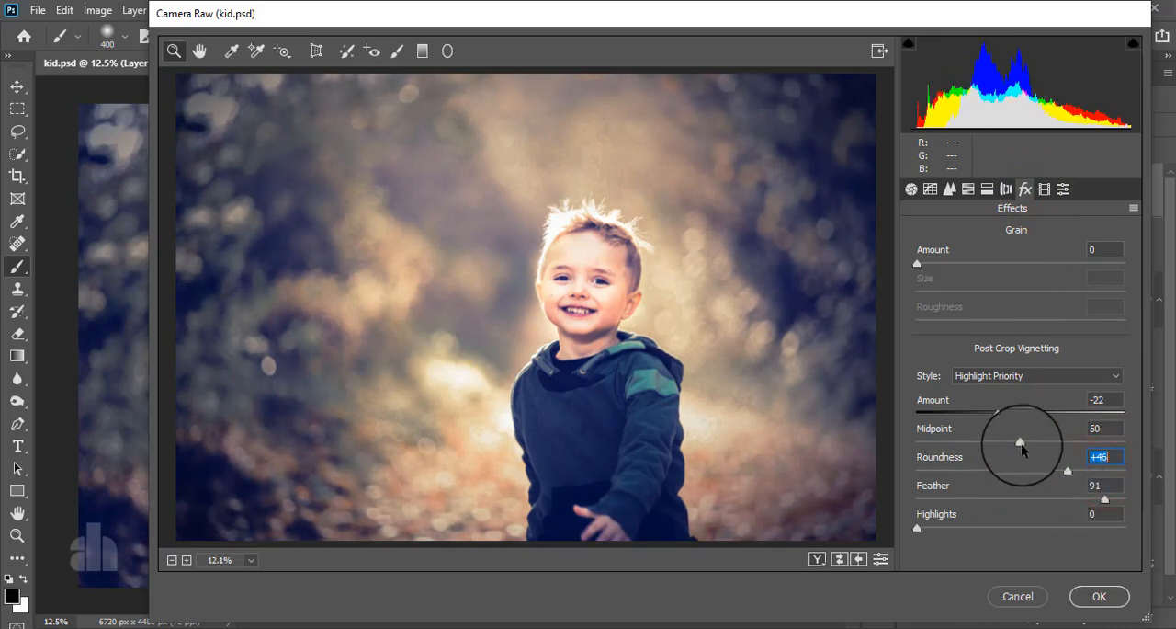
left_click_drag(1020, 442, 900, 459)
mouse_move(1007, 418)
left_mouse_down()
mouse_move(951, 418)
mouse_move(1002, 419)
left_mouse_up()
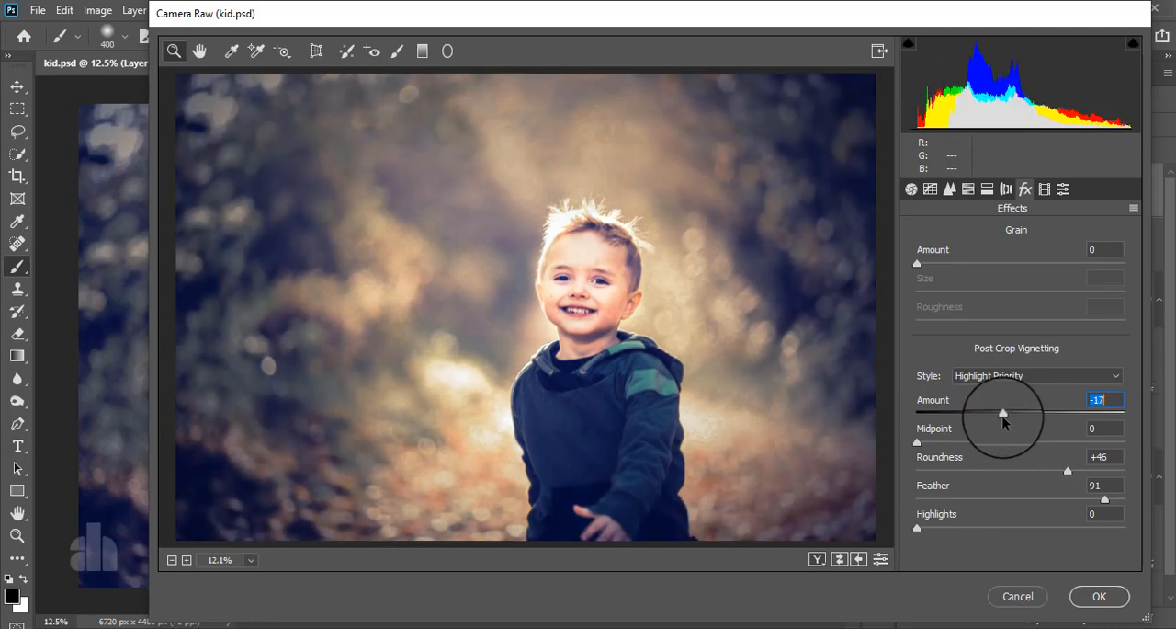
left_click(1099, 597)
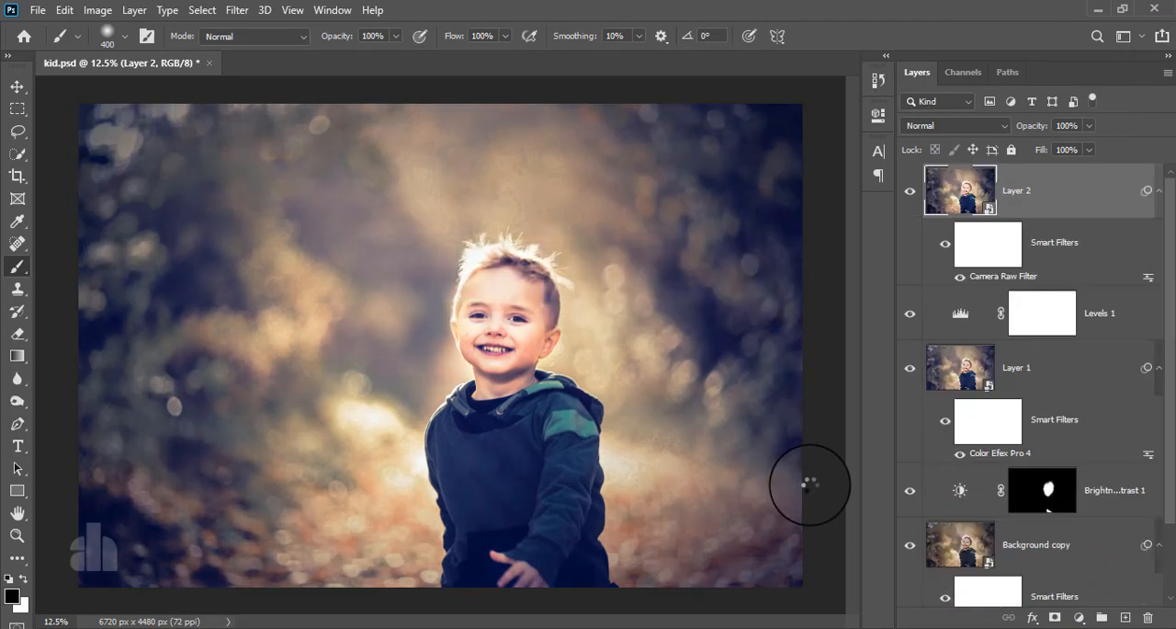
Compare the portrait with and without the top Camera Raw layer
left_click(907, 193)
left_click(908, 193)
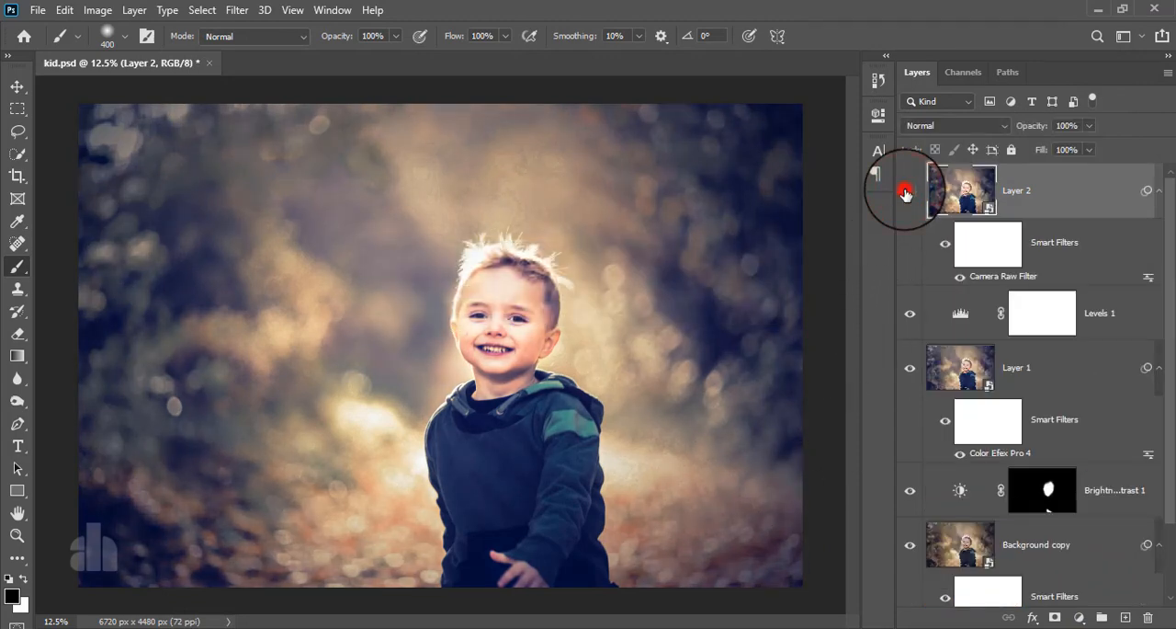
left_click(906, 193)
left_click(907, 194)
left_click(905, 193)
left_click(906, 194)
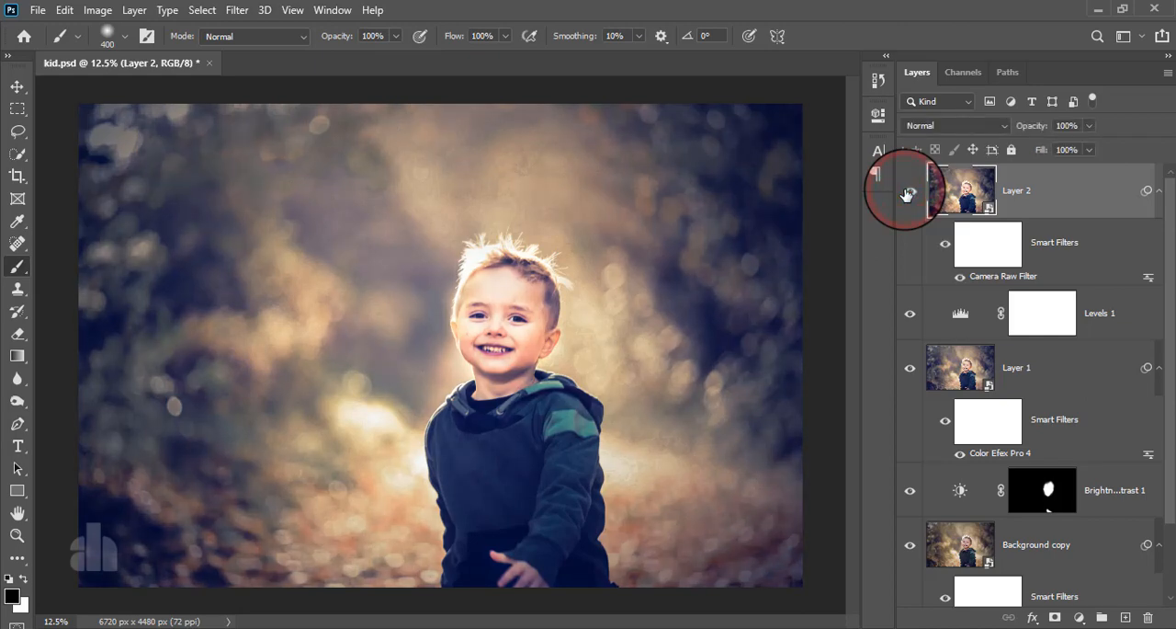
Compare the finished grade with the original photo by showing only the Background layer, and inspect the child up close
scroll(974, 344, "down", 2)
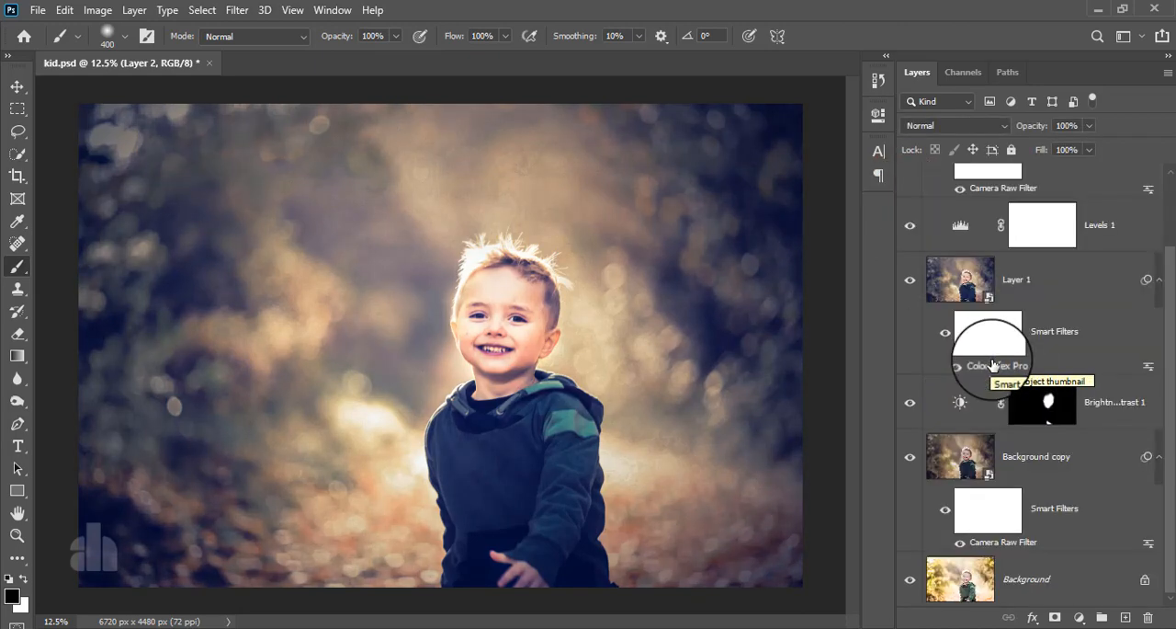
left_click(909, 581, "alt")
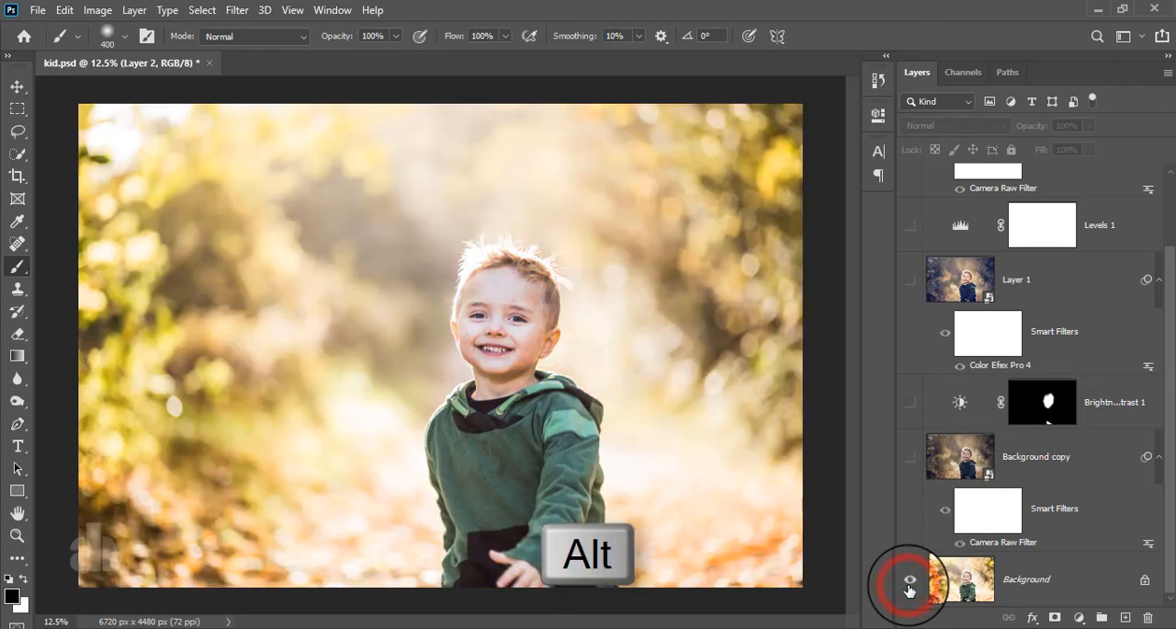
left_click(909, 580, "alt")
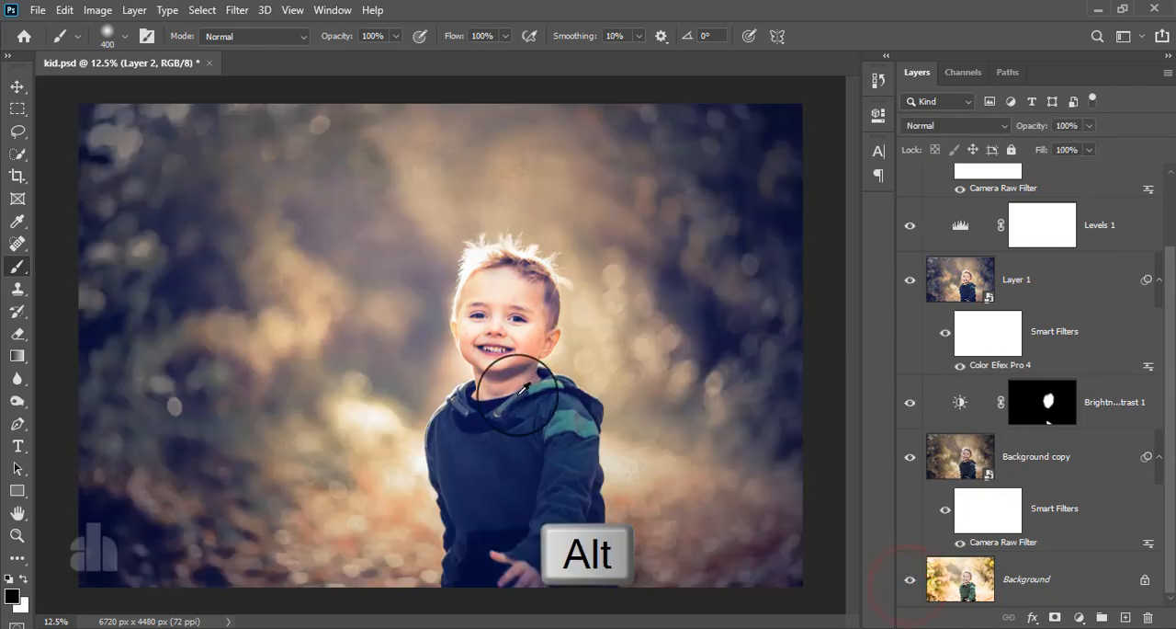
scroll(528, 386, "down", 2)
scroll(529, 387, "up", 2)
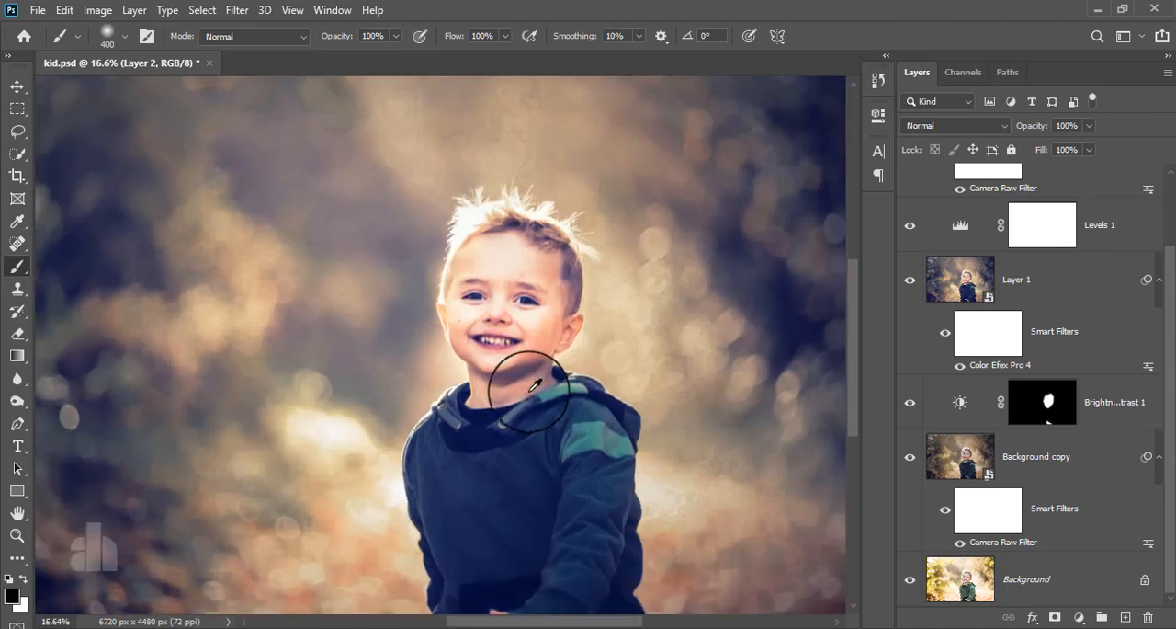
scroll(525, 384, "up", 2)
scroll(520, 349, "down", 2)
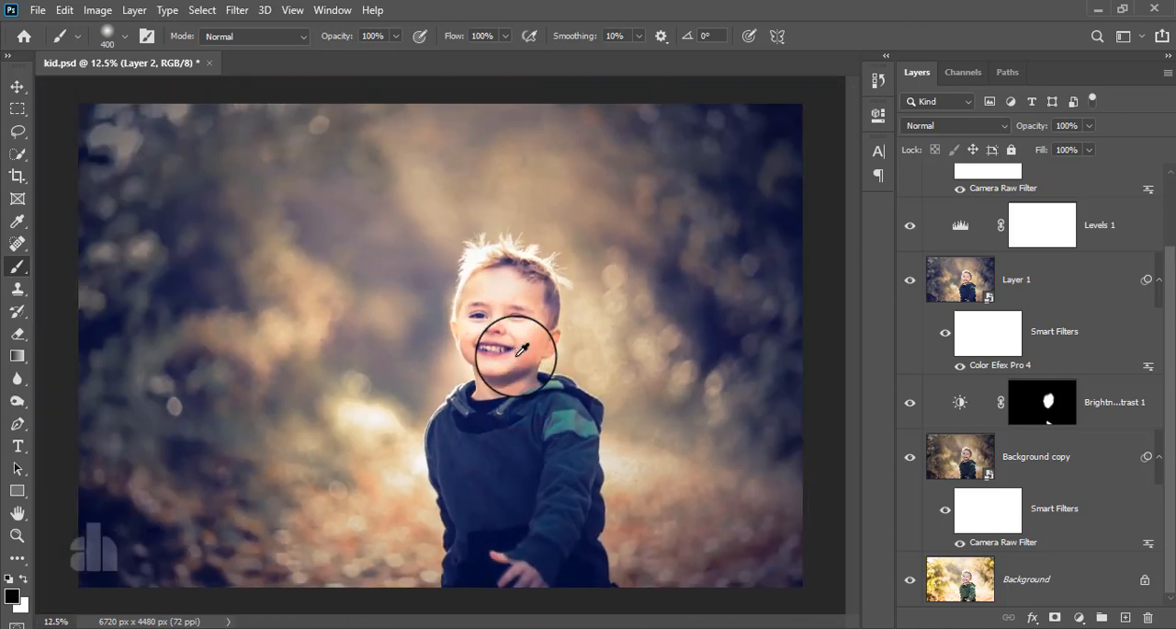
left_click(909, 581, "alt")
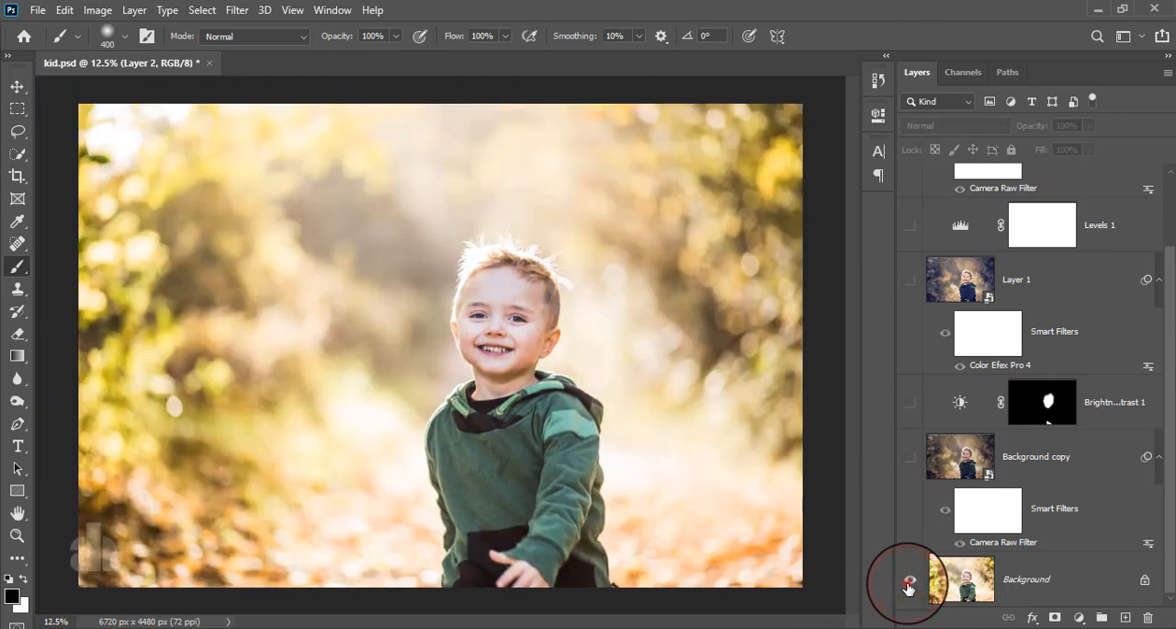